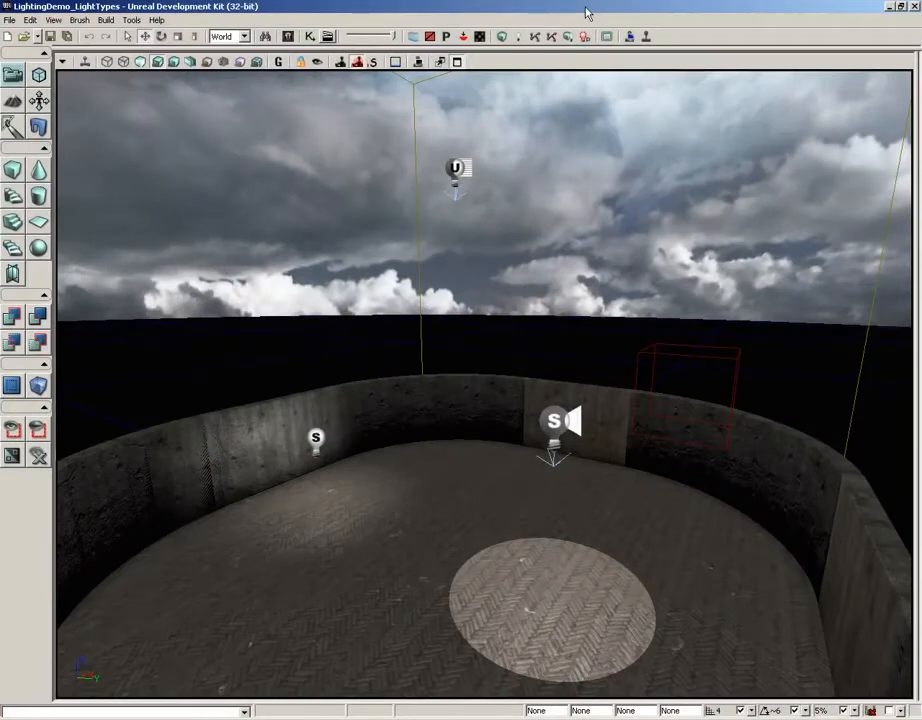
# Open the actor class list and expand the Light category to show its light classes
pyautogui.click(288, 37)
pyautogui.click(294, 56)
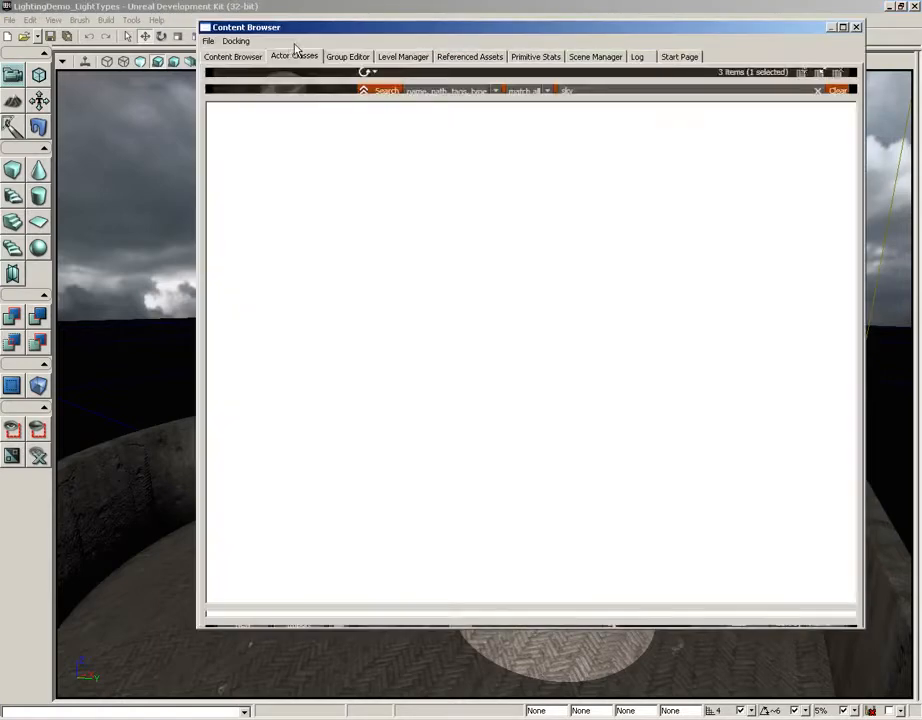
pyautogui.click(247, 292)
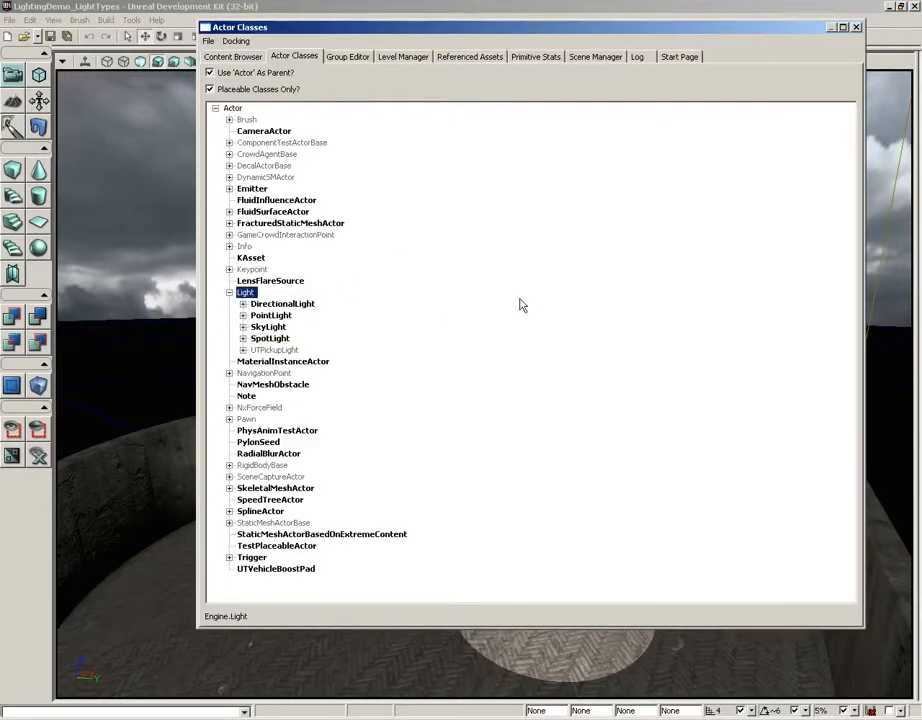
pyautogui.click(229, 292)
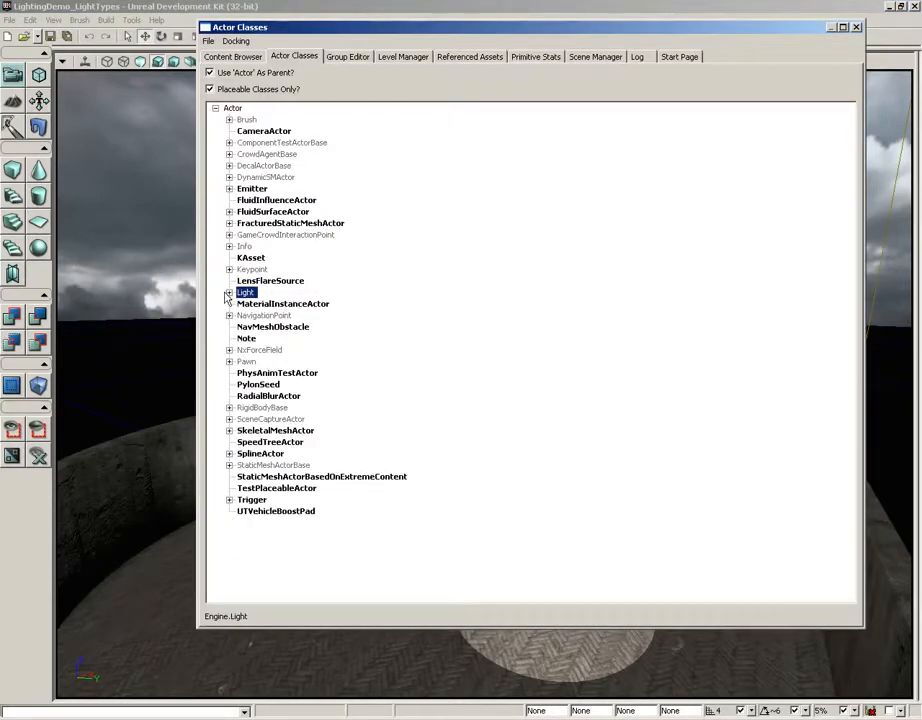
pyautogui.click(229, 292)
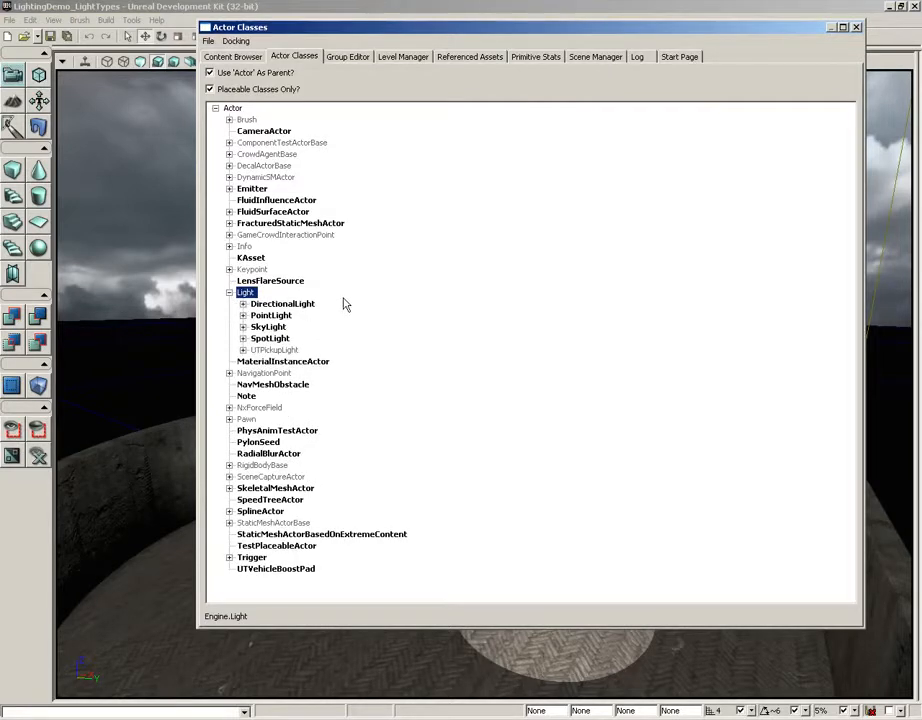
# Examine the DirectionalLight, PointLight, SkyLight, SpotLight and UTPickupLight classes, and close the browser window
pyautogui.click(290, 304)
pyautogui.click(272, 316)
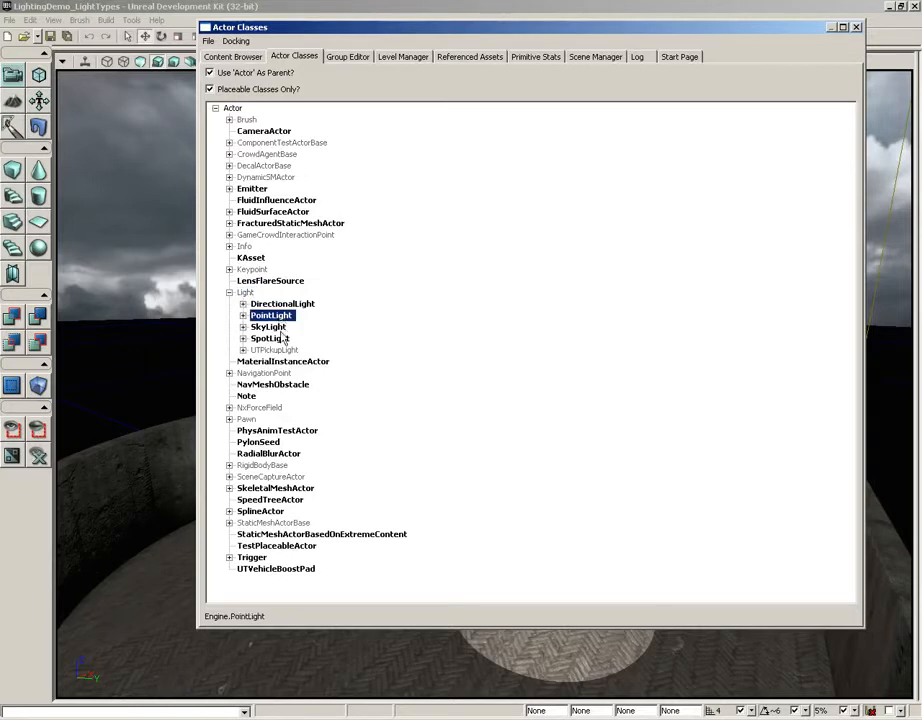
pyautogui.click(276, 327)
pyautogui.click(272, 338)
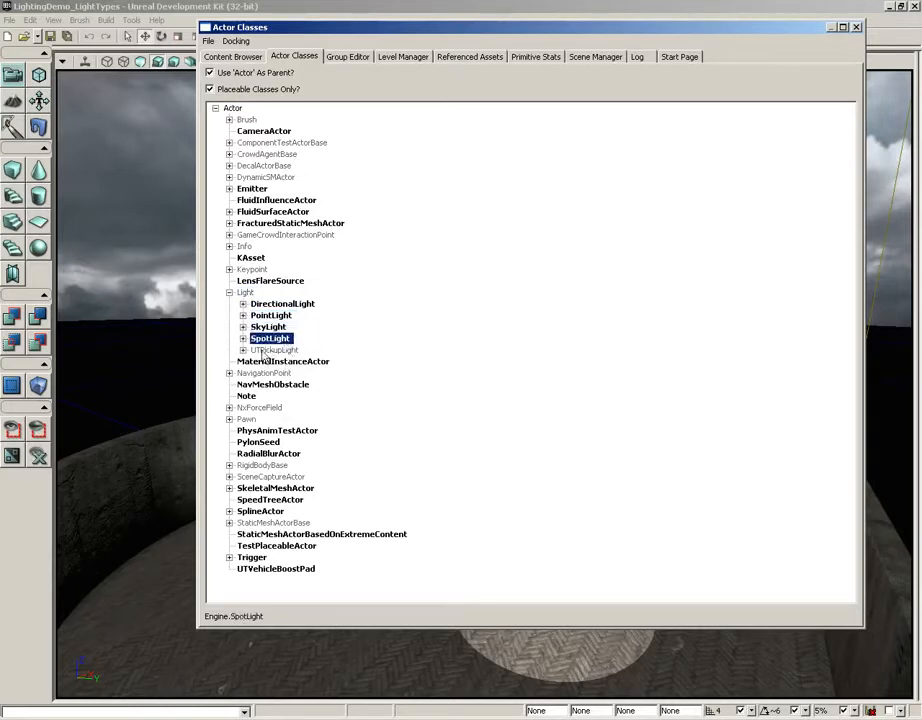
pyautogui.click(276, 350)
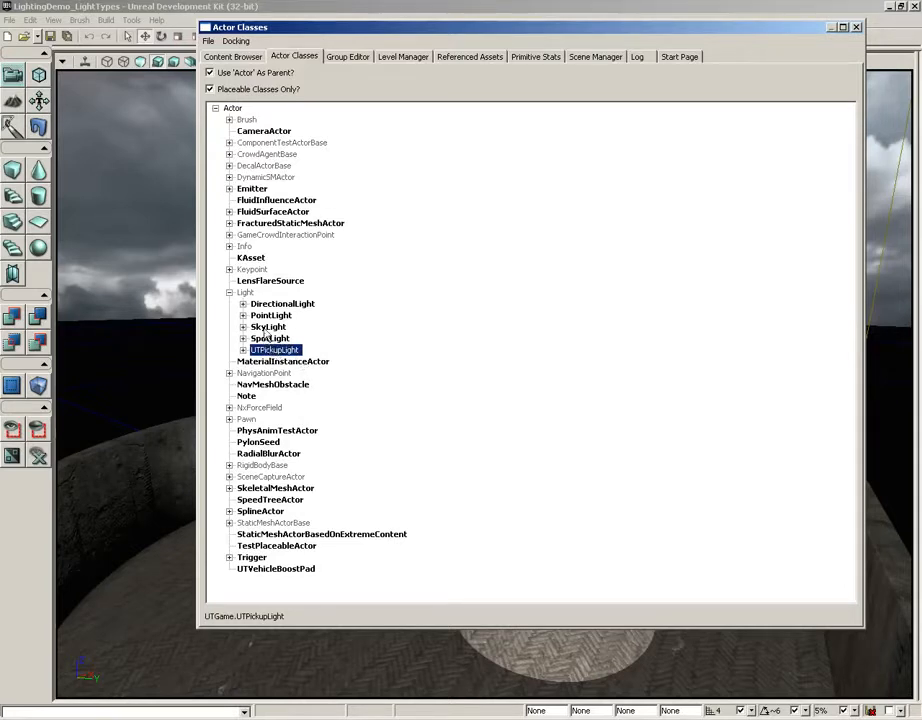
pyautogui.click(268, 327)
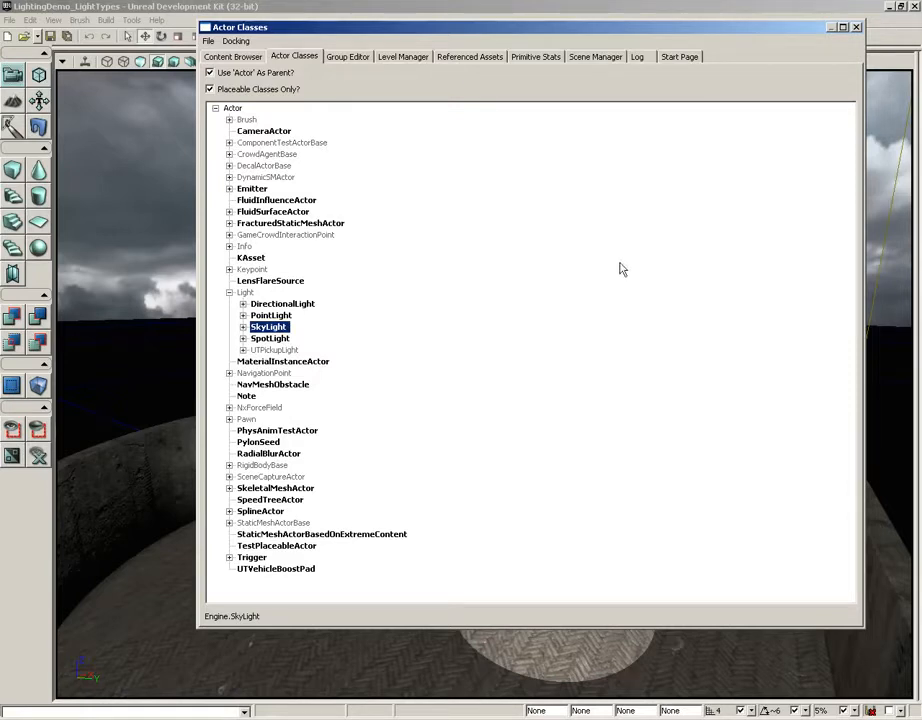
pyautogui.click(270, 315)
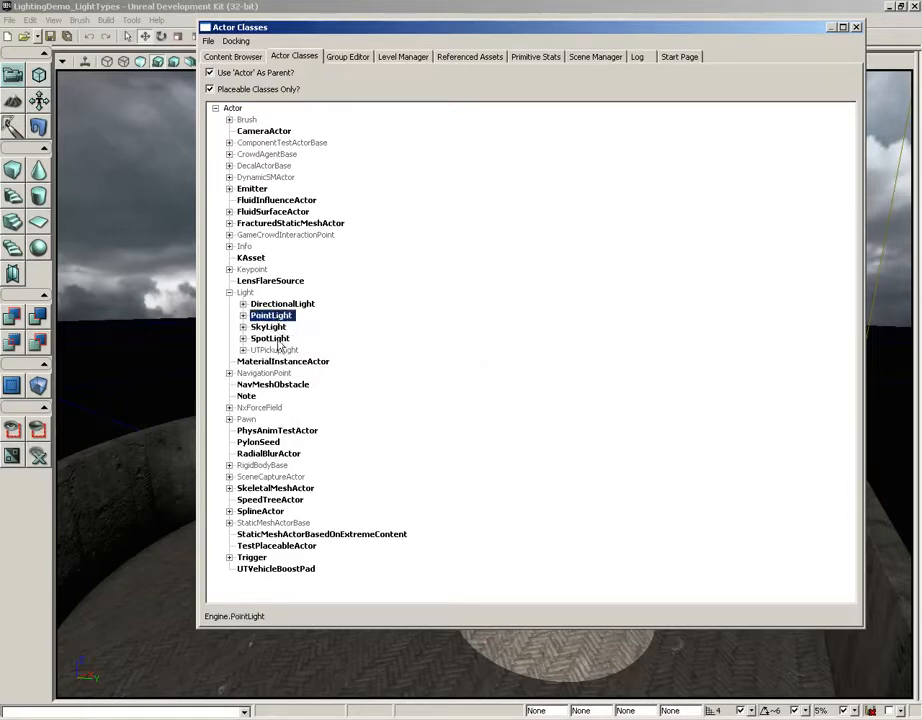
pyautogui.click(270, 338)
pyautogui.click(284, 304)
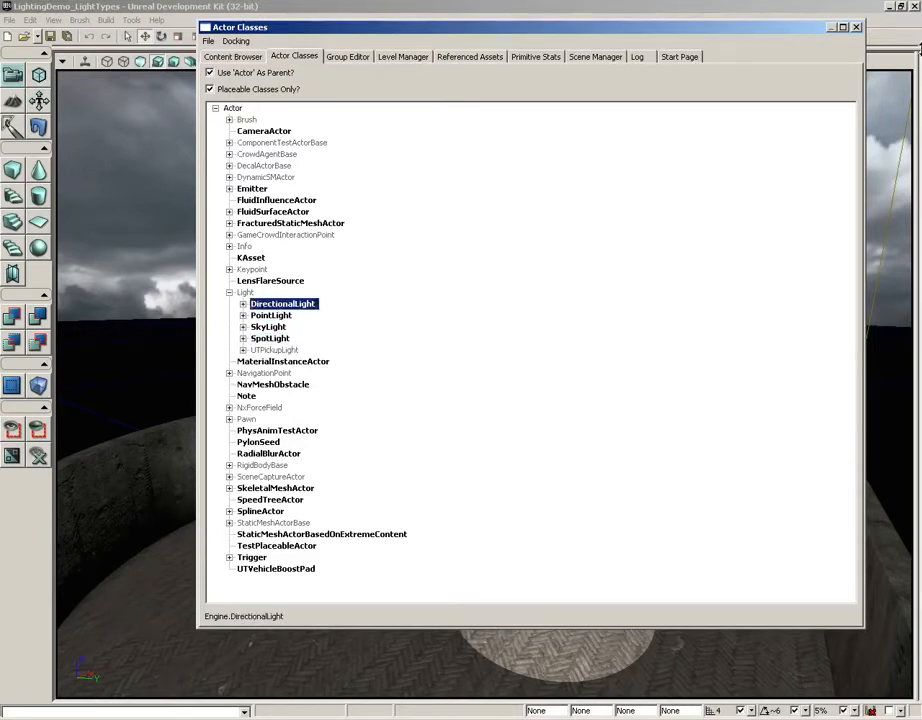
pyautogui.click(856, 28)
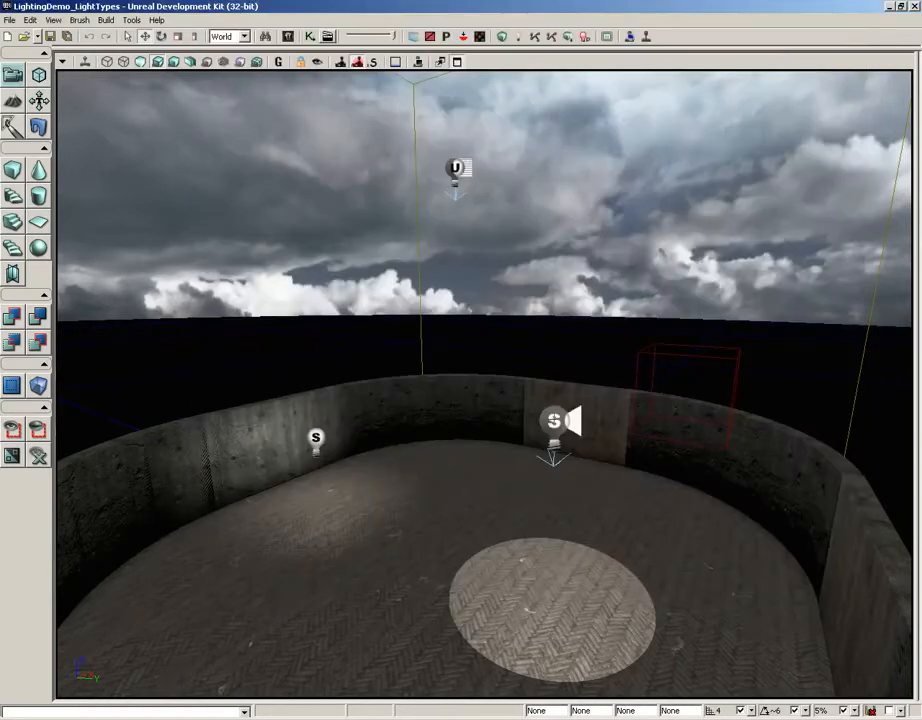
# Select the point light beside the curved wall and open the PointLightComponent settings in its properties
pyautogui.moveTo(455, 470); pyautogui.dragTo(333, 298)
pyautogui.click(455, 405)
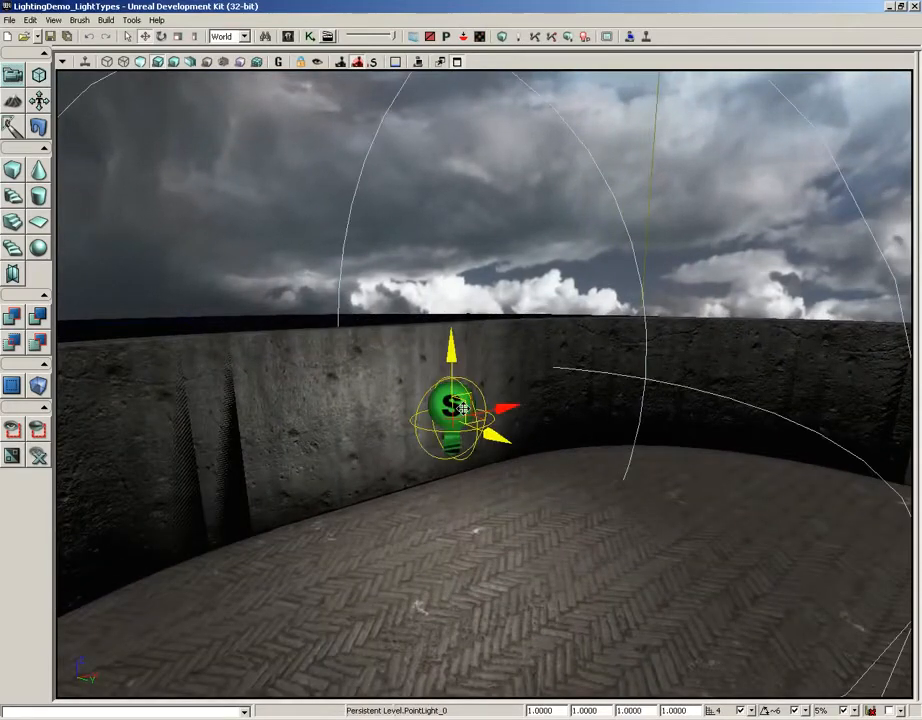
pyautogui.scroll(-5, 615, 460)
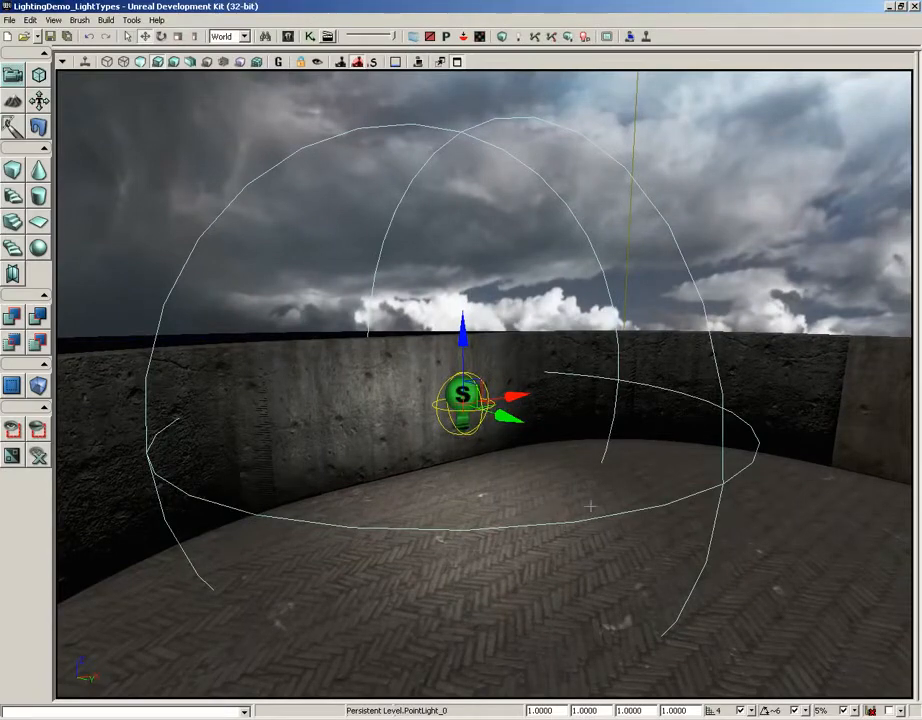
pyautogui.moveTo(644, 449); pyautogui.dragTo(602, 406)
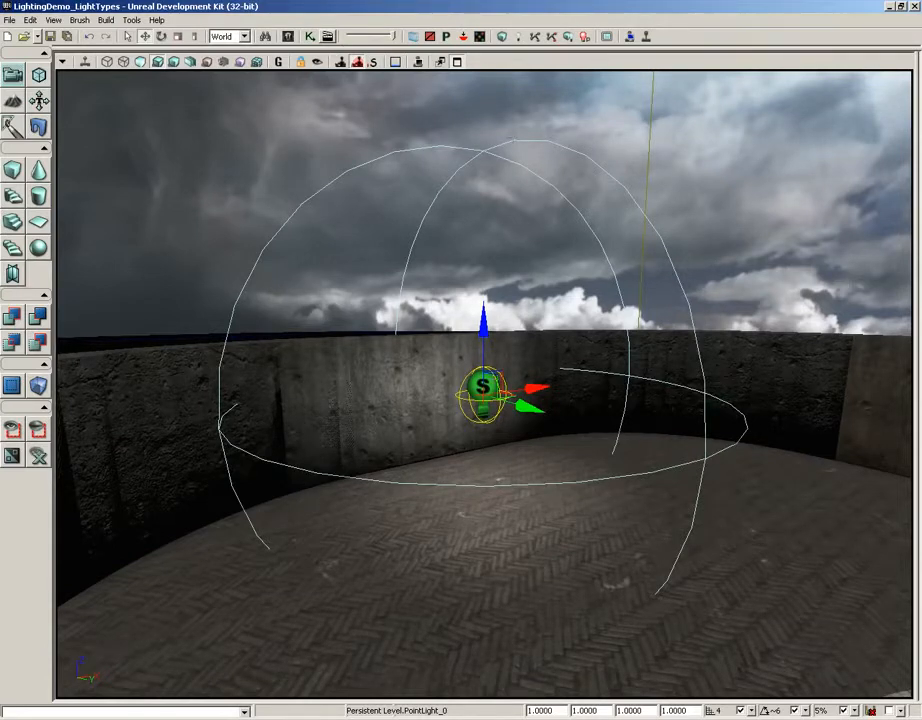
pyautogui.press('F4')
pyautogui.click(638, 214)
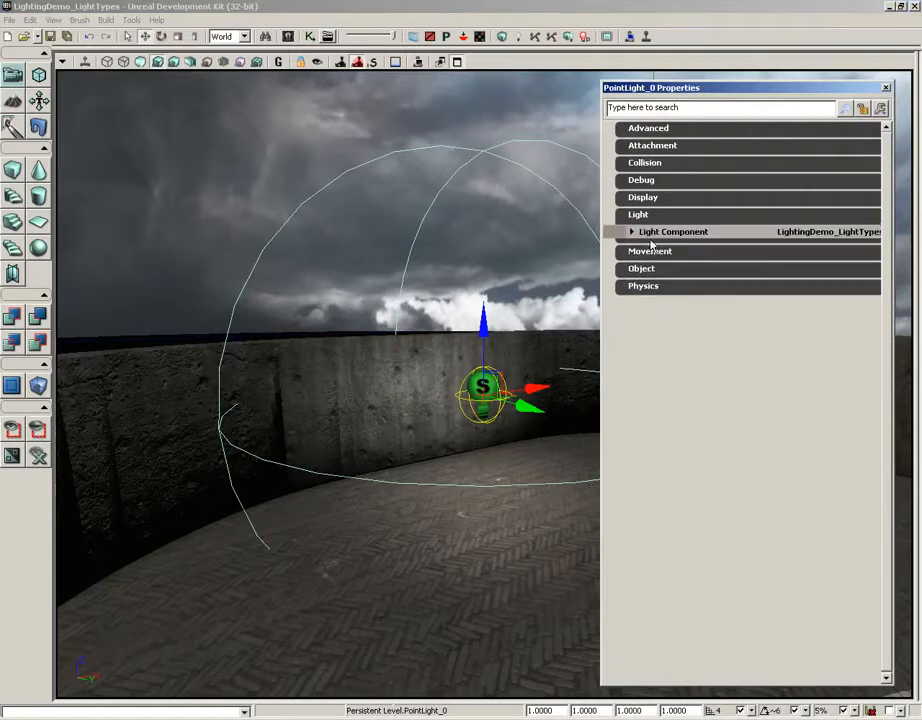
pyautogui.click(660, 231)
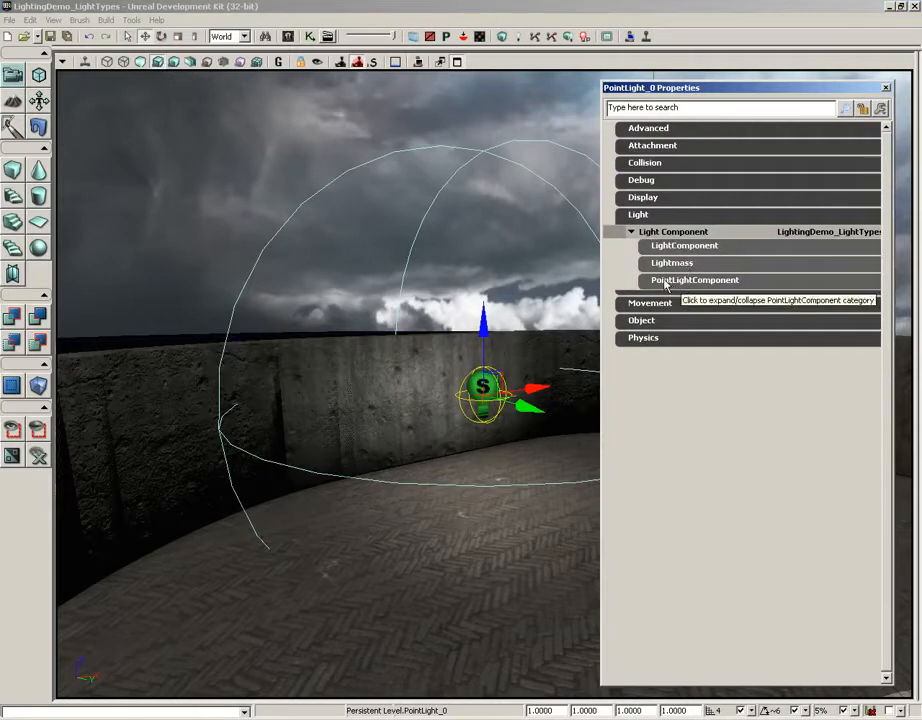
pyautogui.click(683, 281)
# Adjust the point light's Radius to about 270.88
pyautogui.click(803, 324)
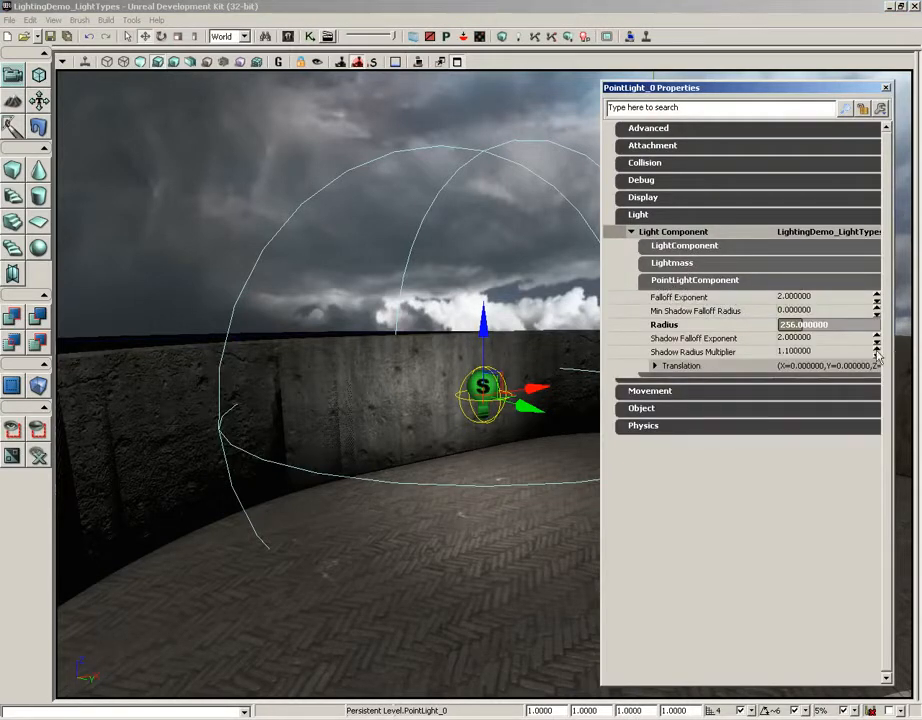
pyautogui.moveTo(465, 465); pyautogui.dragTo(502, 422, button='right')
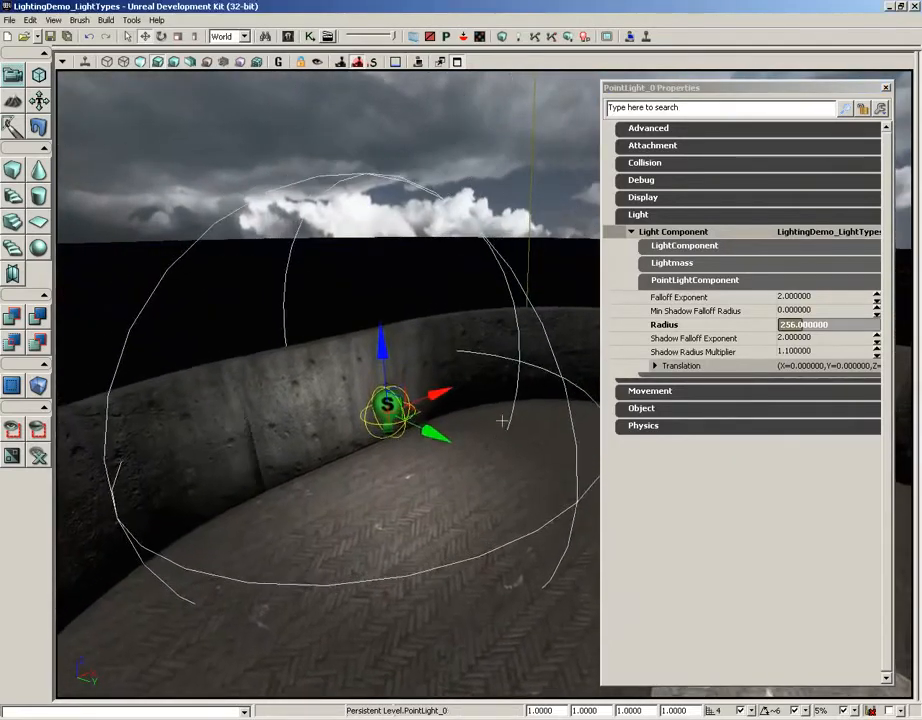
pyautogui.moveTo(502, 422); pyautogui.dragTo(503, 480)
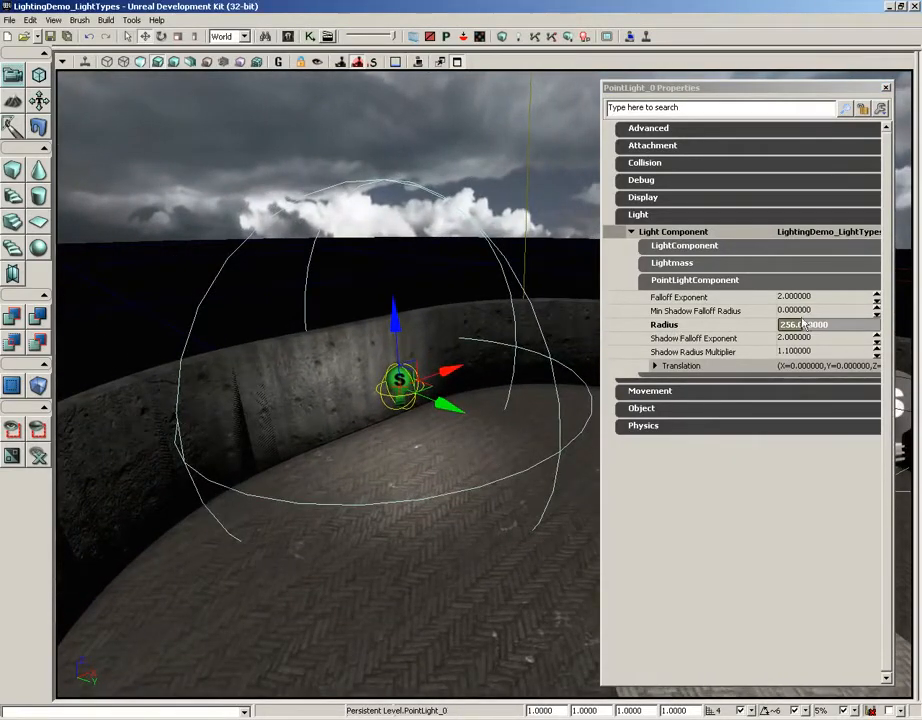
pyautogui.moveTo(782, 325); pyautogui.dragTo(806, 325)
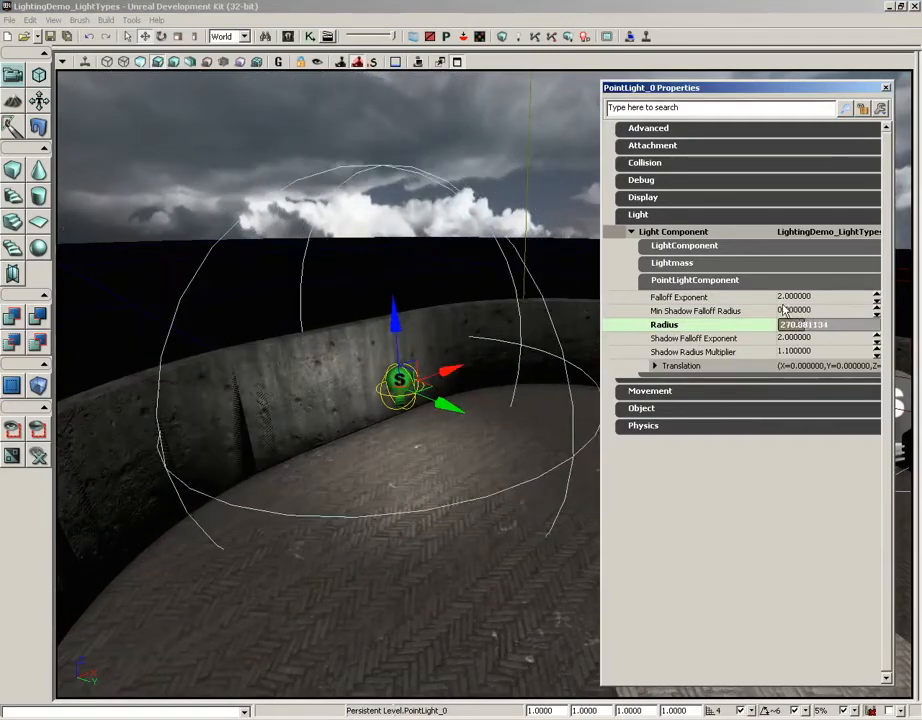
# Try Falloff Exponent values of 0.0001 and 1 on the point light, and restore it to 2
pyautogui.click(804, 296)
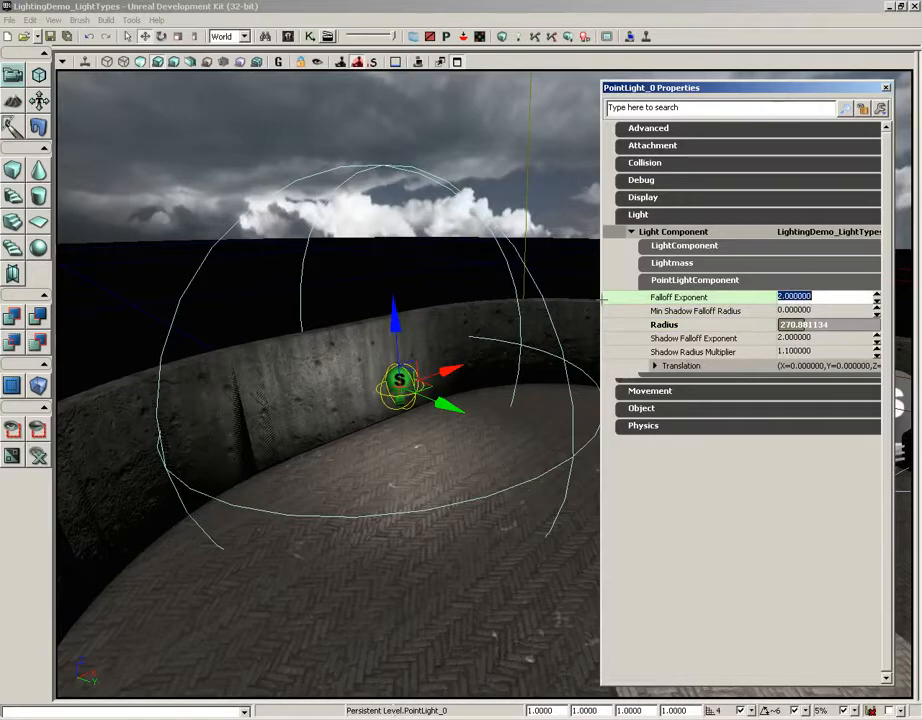
pyautogui.write('0.0001')
pyautogui.press('Return')
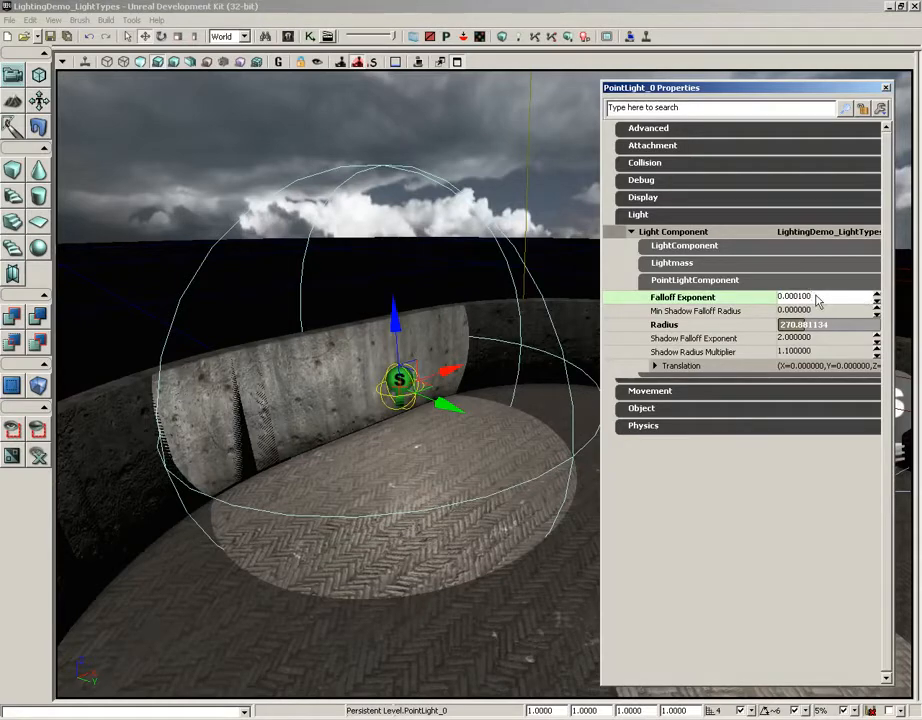
pyautogui.write('1')
pyautogui.press('Return')
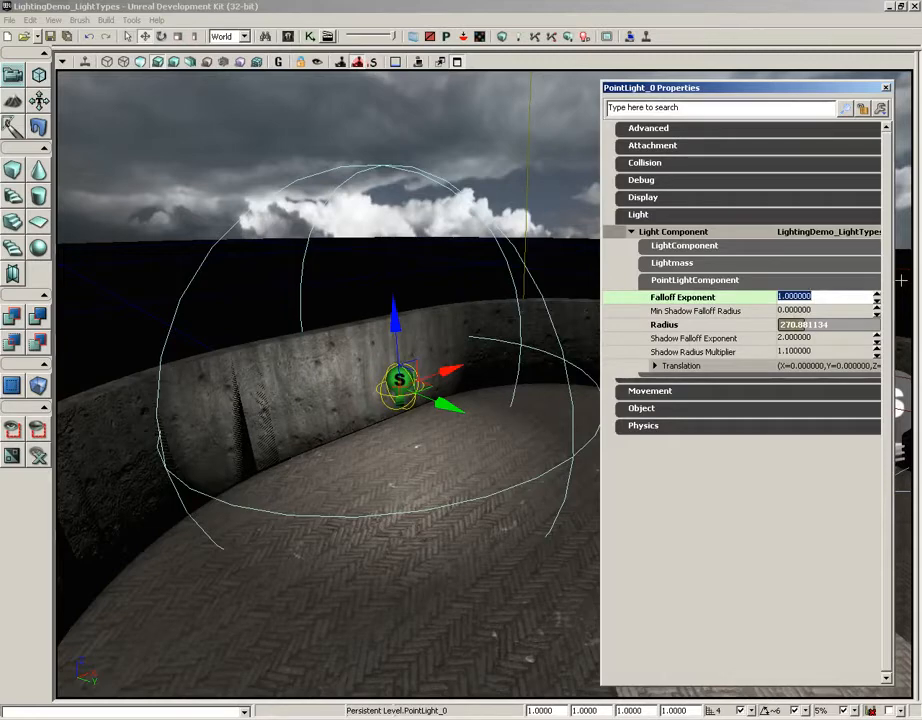
pyautogui.write('2')
pyautogui.press('Return')
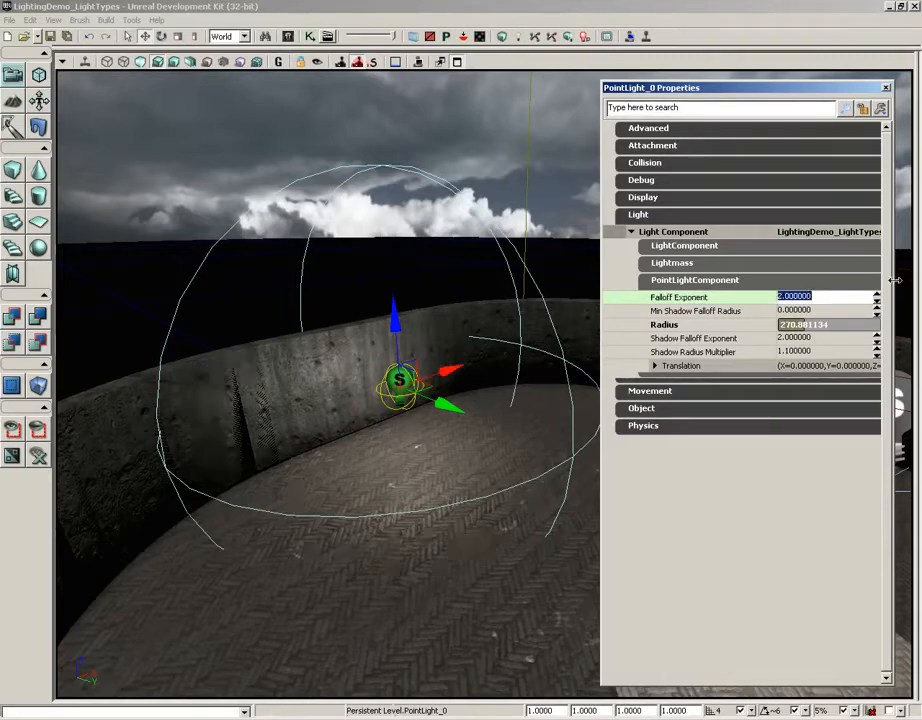
# Examine the point light's Min Shadow Falloff Radius, Shadow Falloff Exponent and Shadow Radius Multiplier settings
pyautogui.press('Tab')
pyautogui.press('Tab')
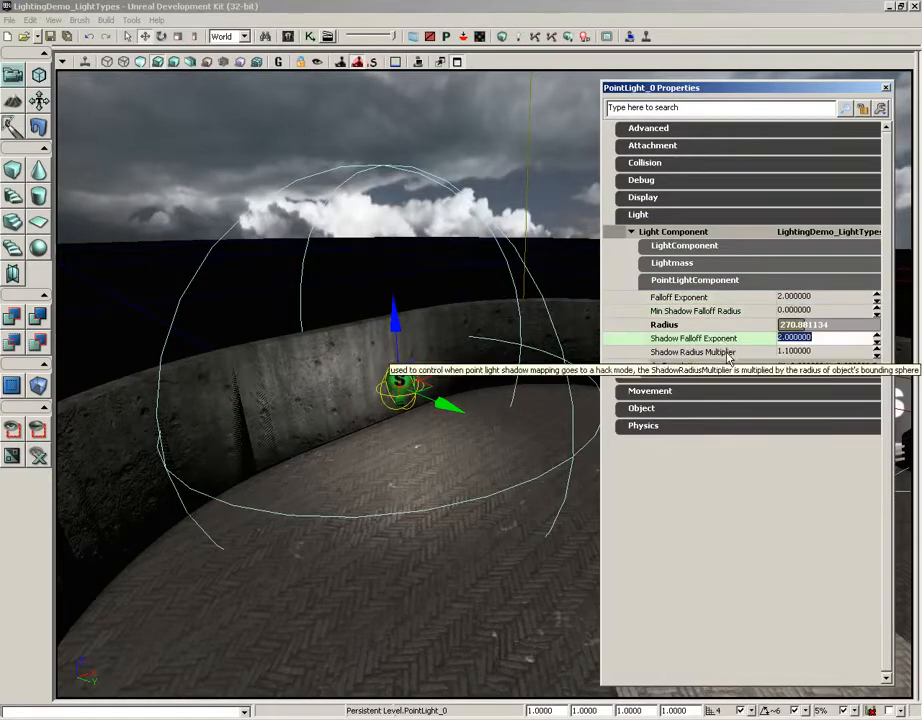
pyautogui.press('Tab')
pyautogui.click(727, 316)
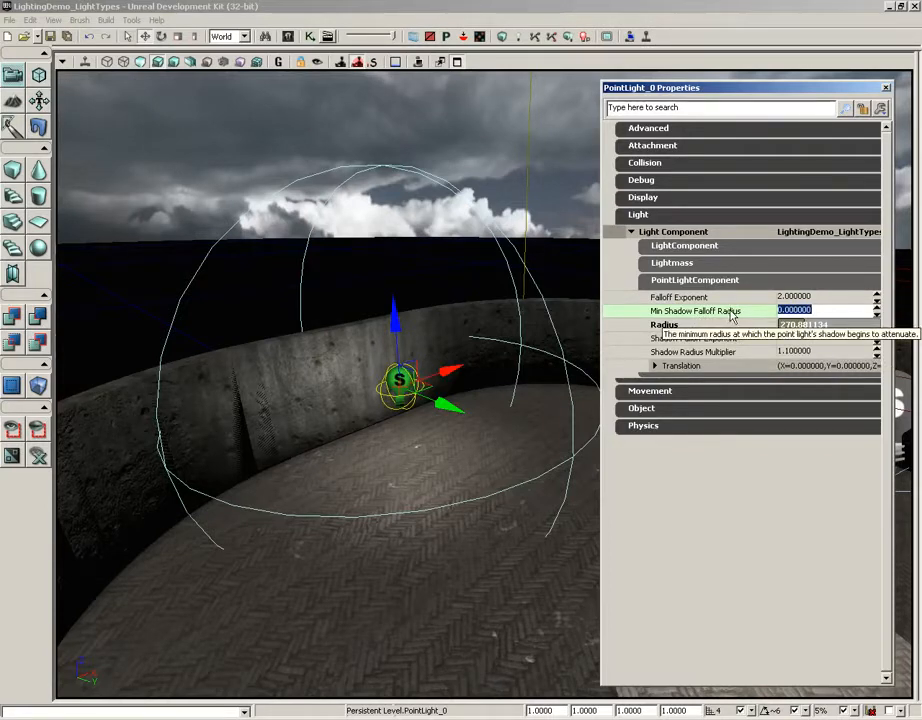
pyautogui.click(709, 340)
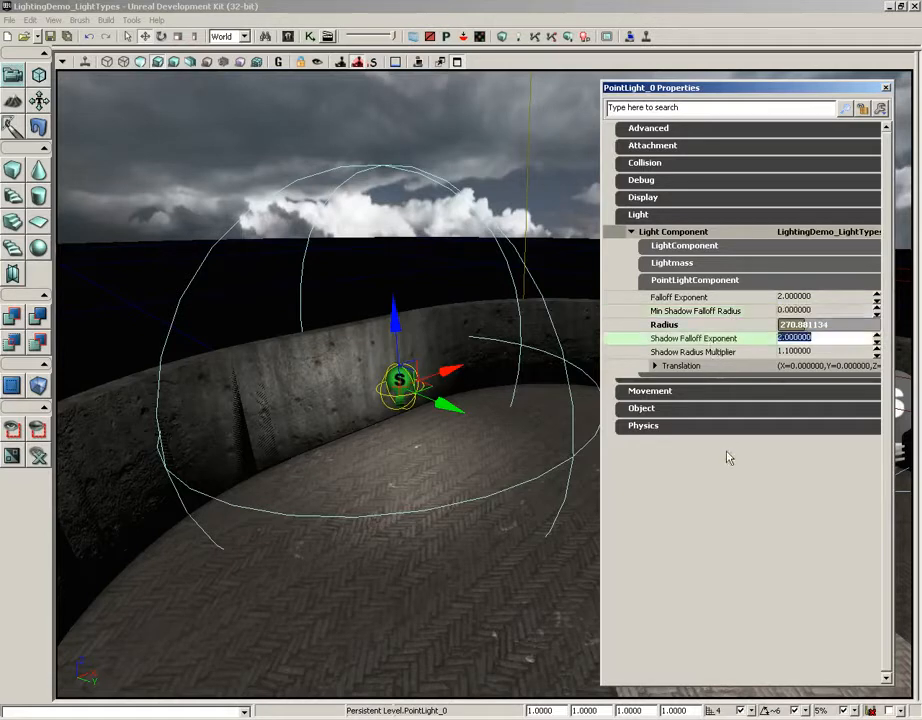
pyautogui.click(664, 352)
# Raise the point light about 66 units and offset its light component by setting Translation Z to 128
pyautogui.click(658, 365)
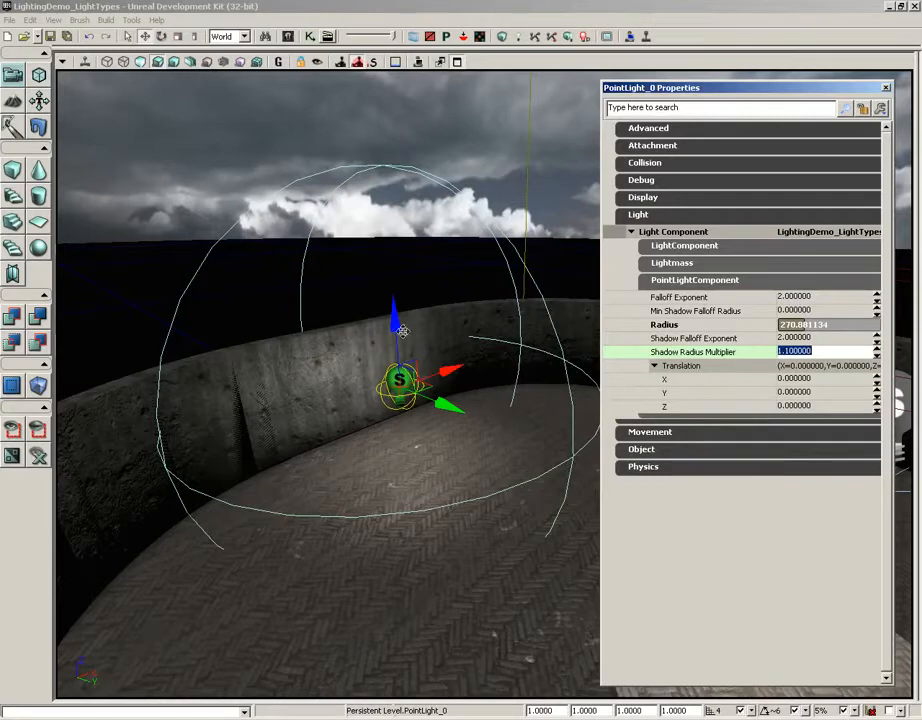
pyautogui.moveTo(394, 322); pyautogui.dragTo(392, 275)
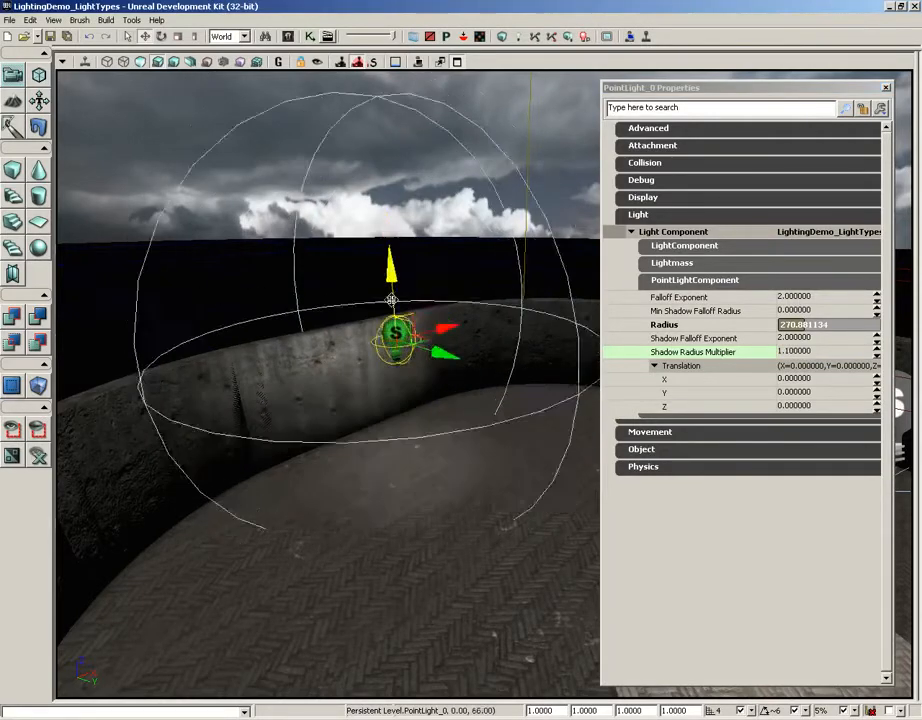
pyautogui.click(800, 379)
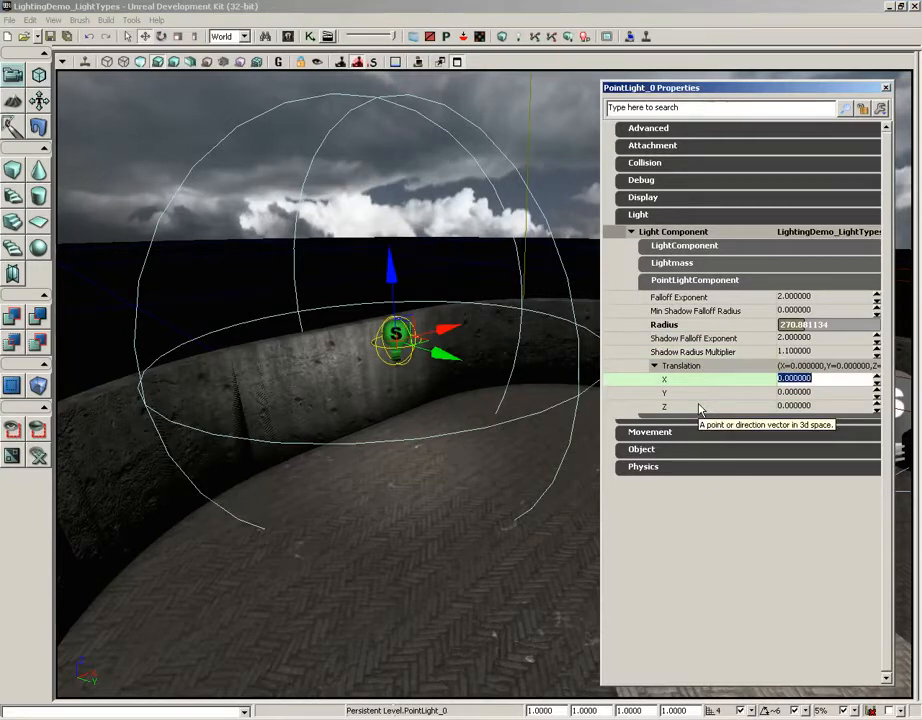
pyautogui.click(818, 406)
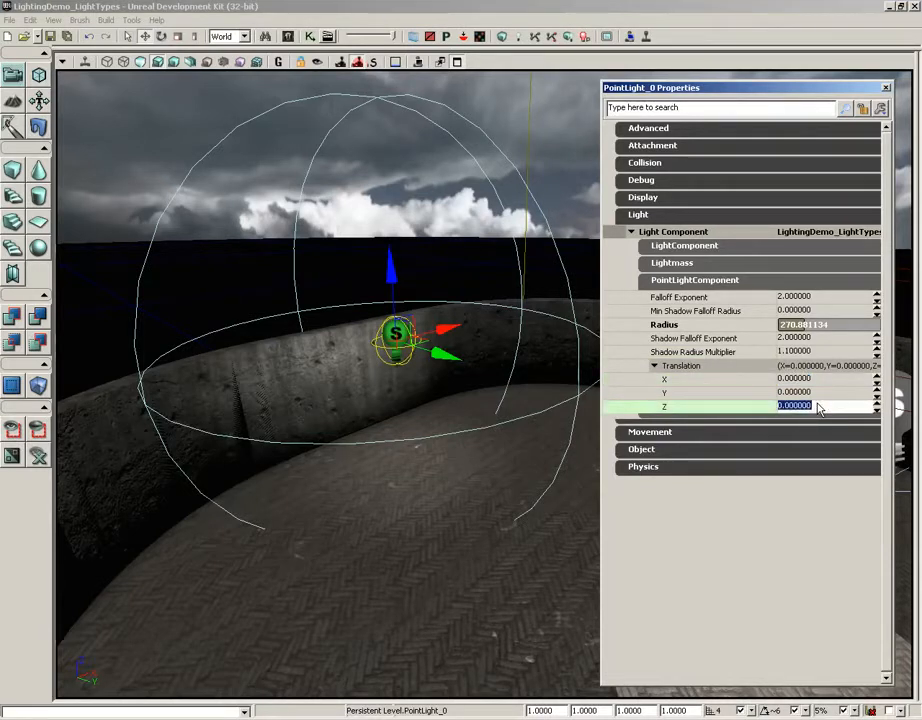
pyautogui.write('128')
pyautogui.press('Return')
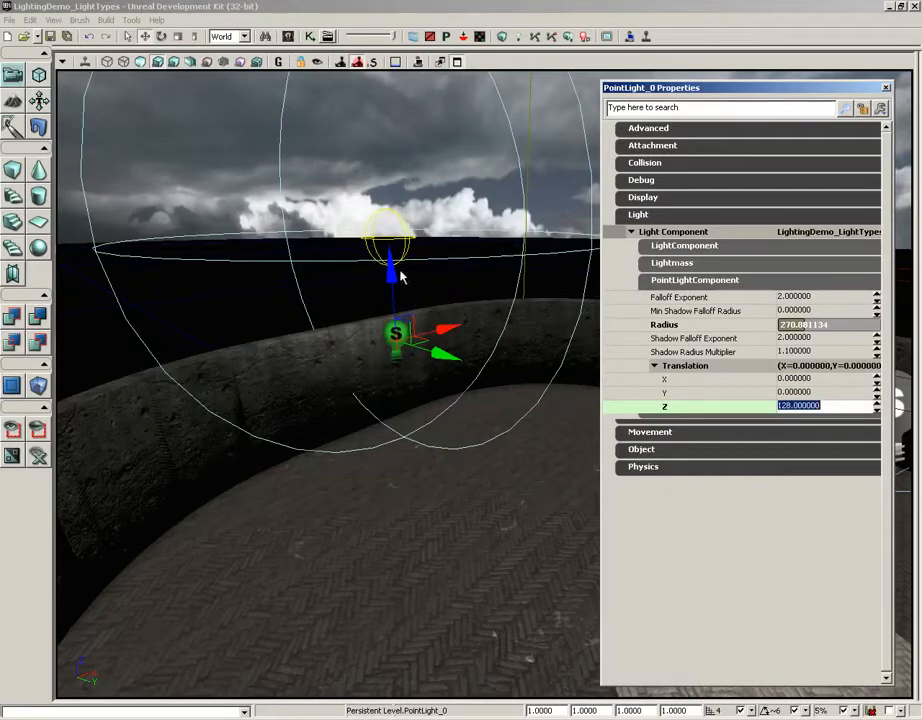
# Lower the point light to roughly its earlier height and reset its Translation Z to 0
pyautogui.moveTo(390, 273); pyautogui.dragTo(392, 318)
pyautogui.click(829, 404)
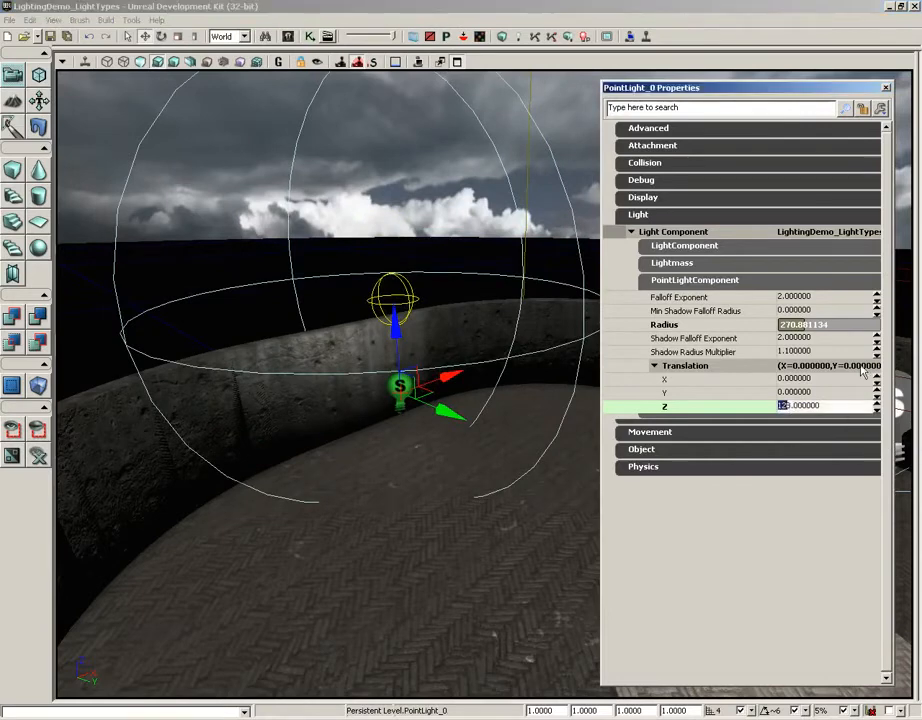
pyautogui.moveTo(828, 408); pyautogui.dragTo(779, 409)
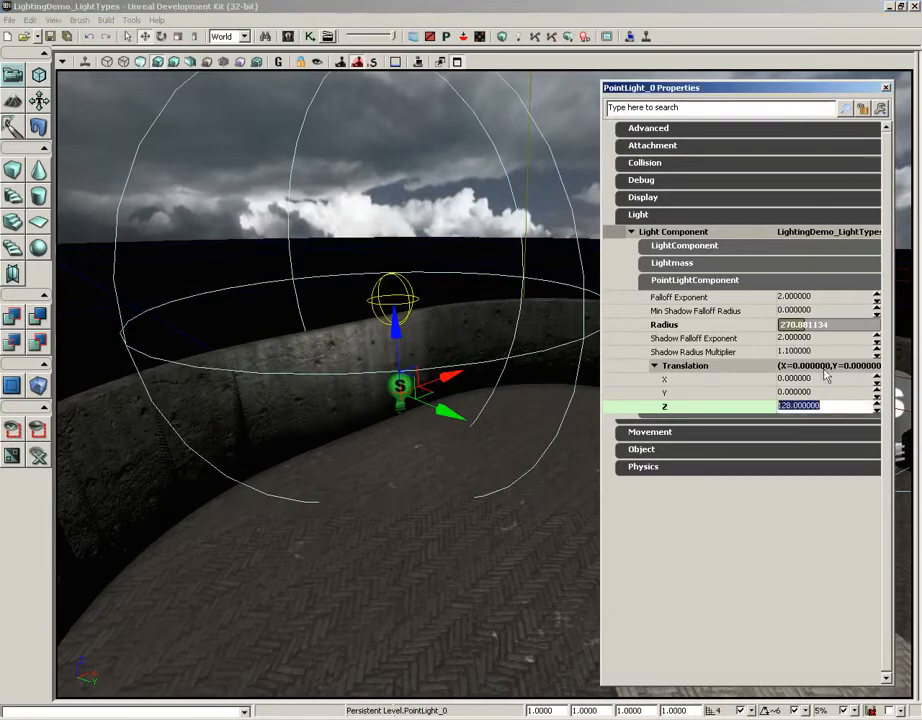
pyautogui.write('0')
pyautogui.press('Return')
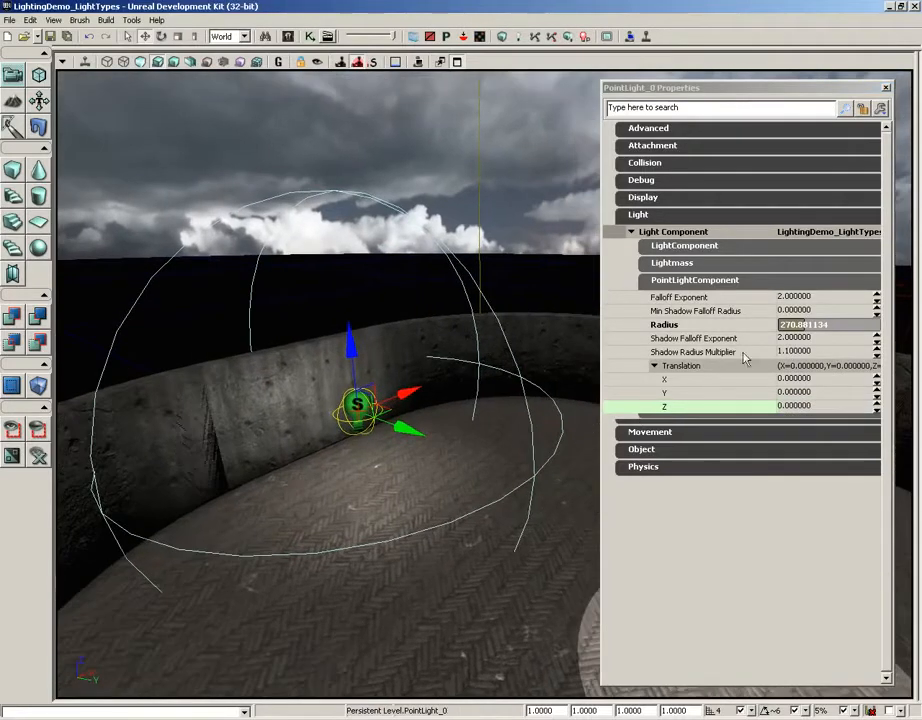
# Select the spot light and examine its PointLightComponent and SpotLightComponent properties, including the inner and outer cone angles
pyautogui.click(695, 280)
pyautogui.moveTo(318, 475); pyautogui.dragTo(455, 510, button='right')
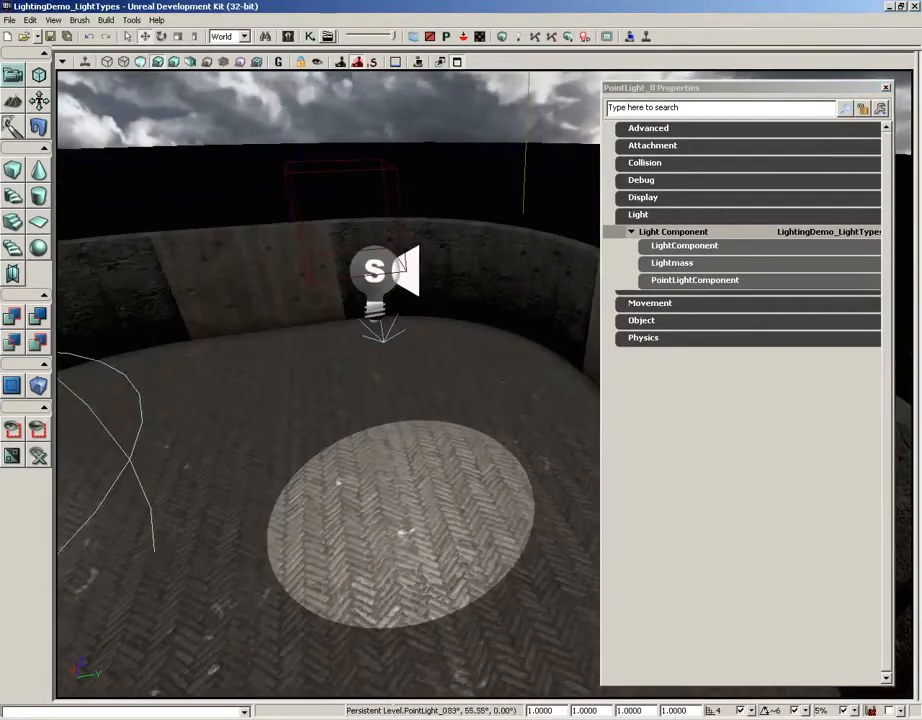
pyautogui.click(374, 293)
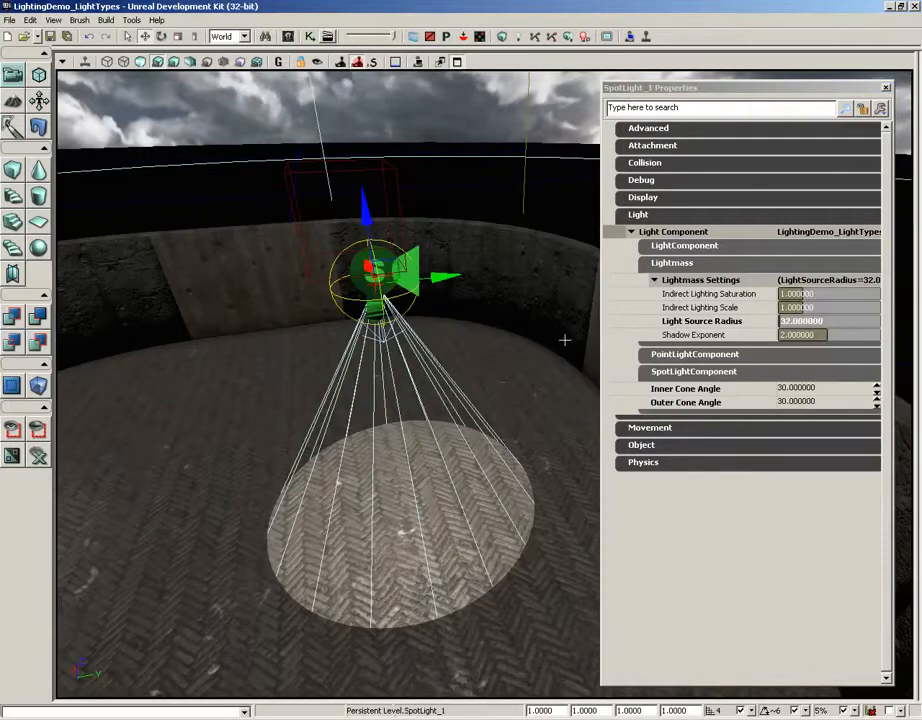
pyautogui.moveTo(564, 340); pyautogui.dragTo(560, 362)
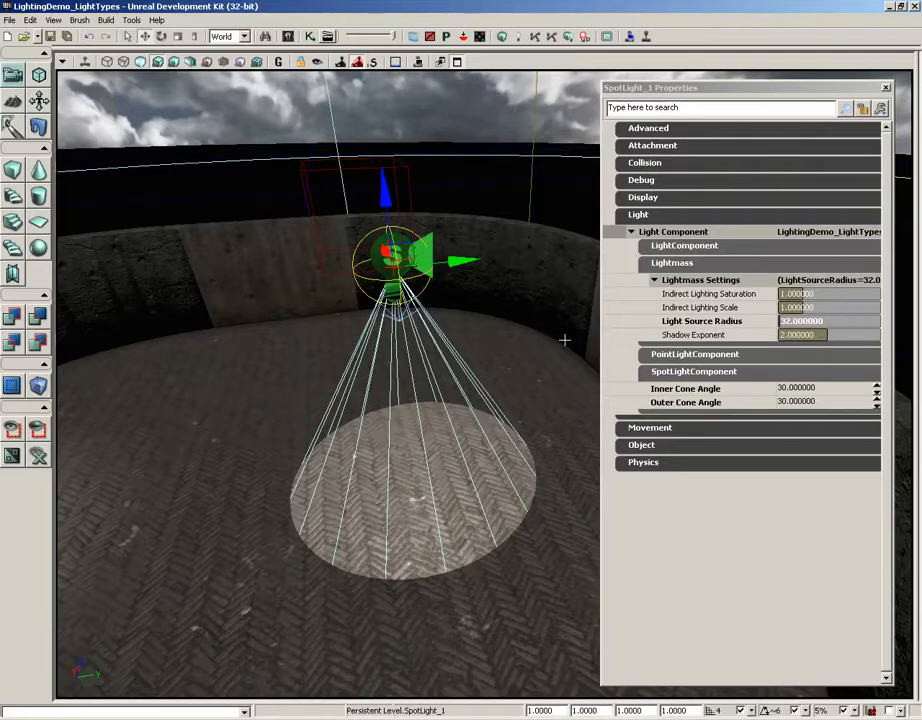
pyautogui.click(673, 263)
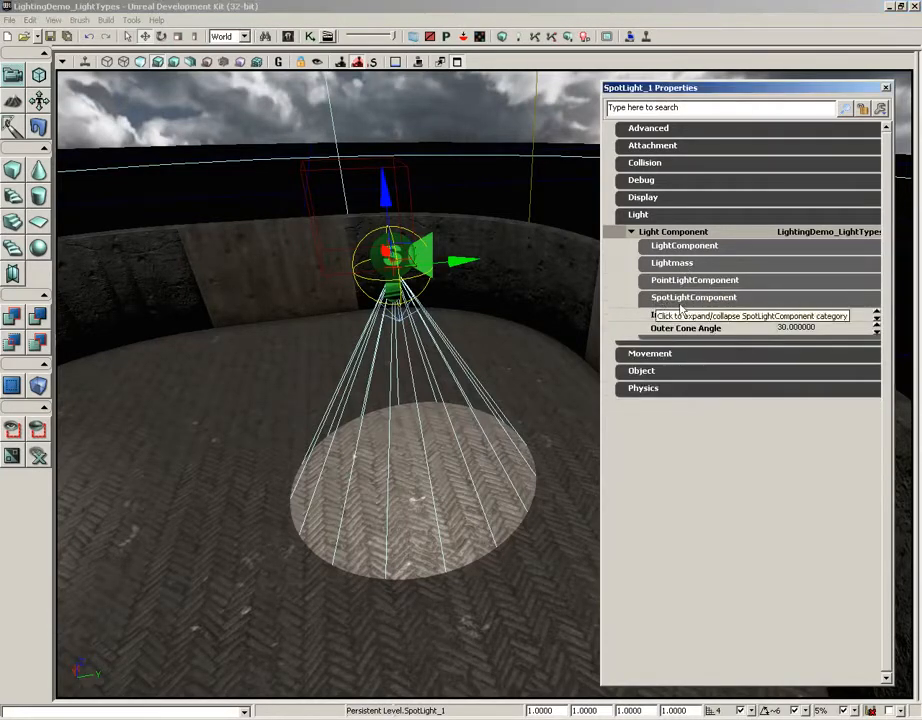
pyautogui.click(675, 298)
pyautogui.click(695, 281)
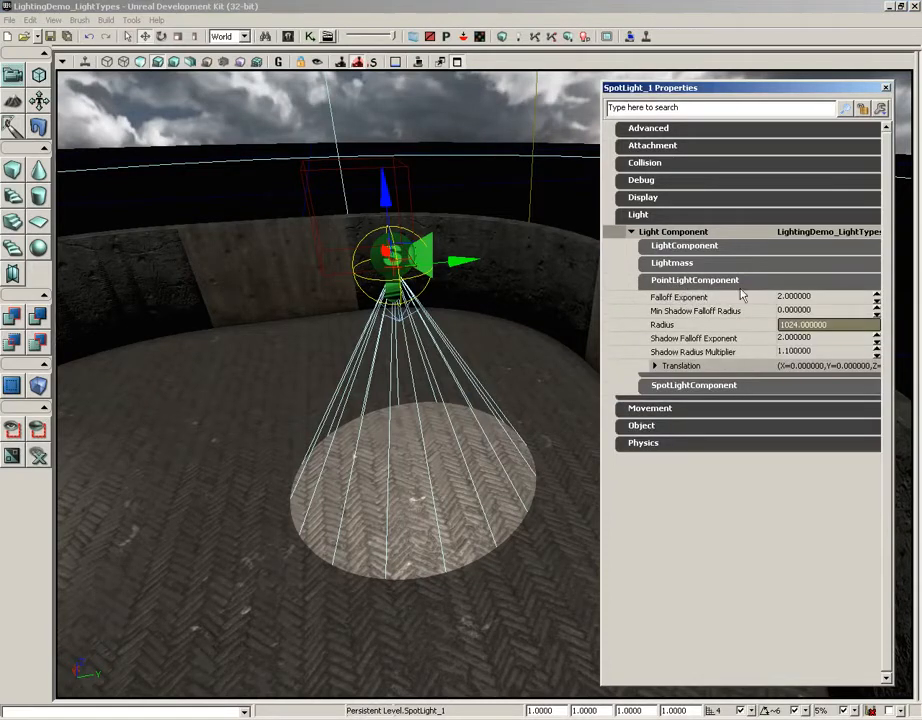
pyautogui.click(674, 283)
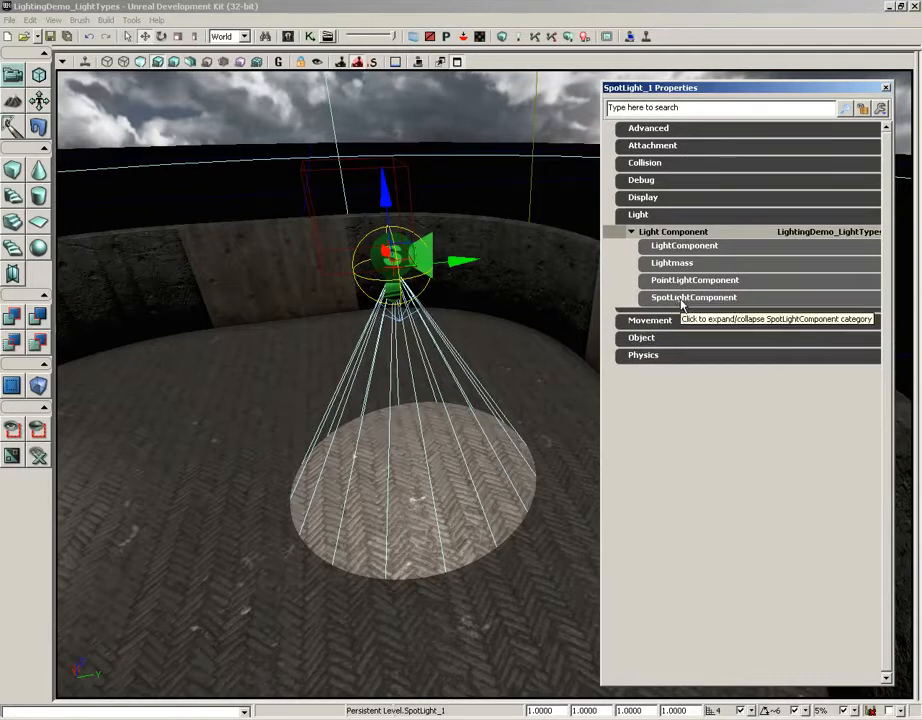
pyautogui.click(681, 299)
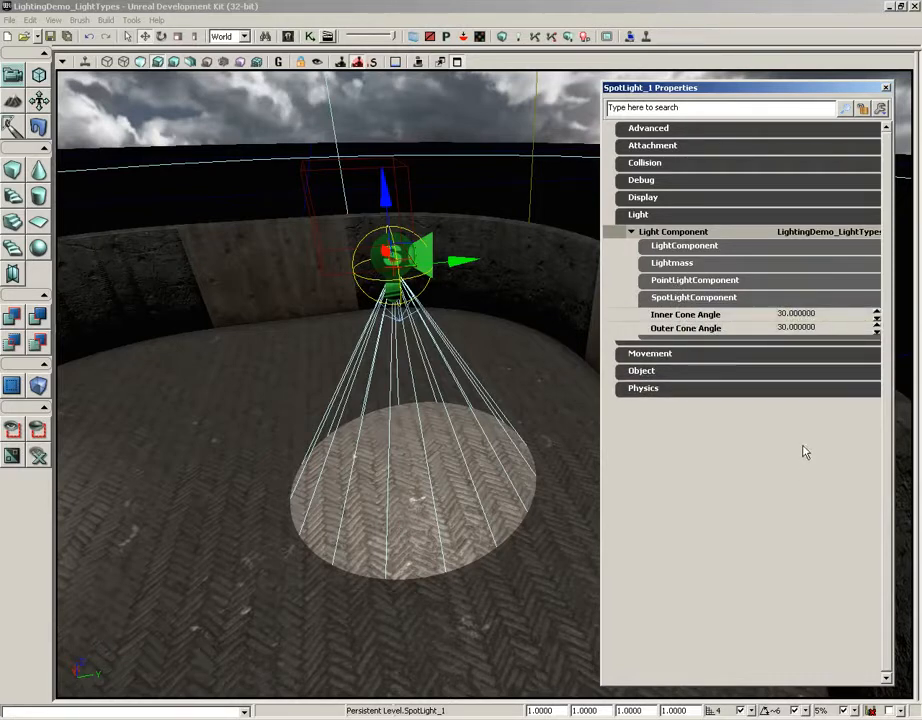
# Try an Inner Cone Angle of 29 on the spot light and inspect the edge of its light pool
pyautogui.click(804, 316)
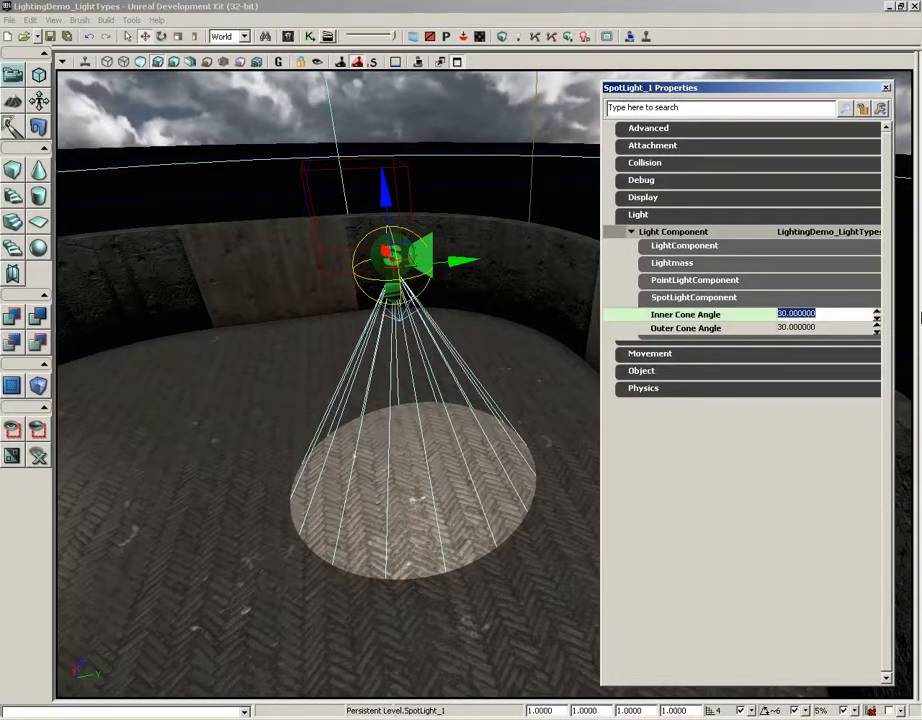
pyautogui.write('29')
pyautogui.press('Return')
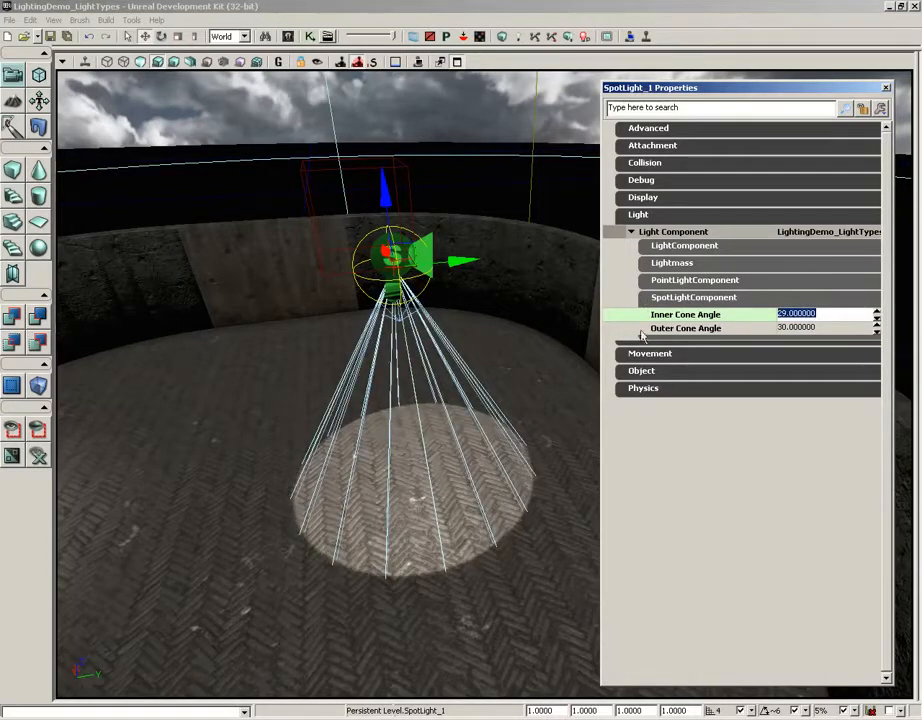
pyautogui.moveTo(560, 374); pyautogui.dragTo(542, 420, button='right')
pyautogui.moveTo(542, 420); pyautogui.dragTo(542, 463)
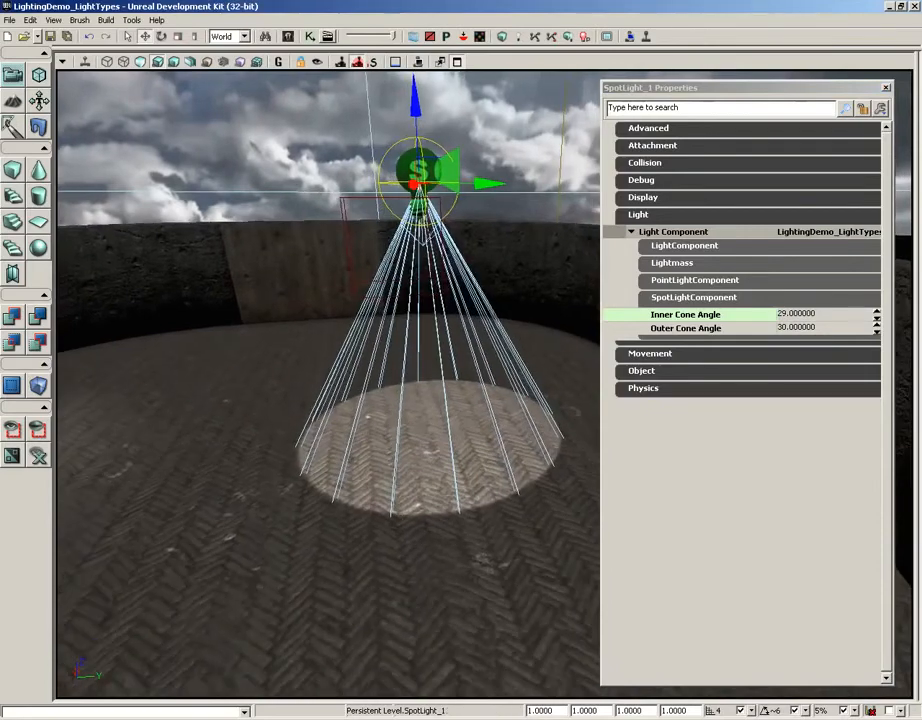
# Try an Inner Cone Angle of 20 on the spot light, and restore it to 30
pyautogui.moveTo(418, 420); pyautogui.dragTo(418, 463, button='right')
pyautogui.moveTo(418, 463); pyautogui.dragTo(418, 400)
pyautogui.moveTo(778, 314)
pyautogui.mouseDown()
pyautogui.moveTo(816, 317)
pyautogui.moveTo(775, 318)
pyautogui.mouseUp()
pyautogui.write('20')
pyautogui.press('Return')
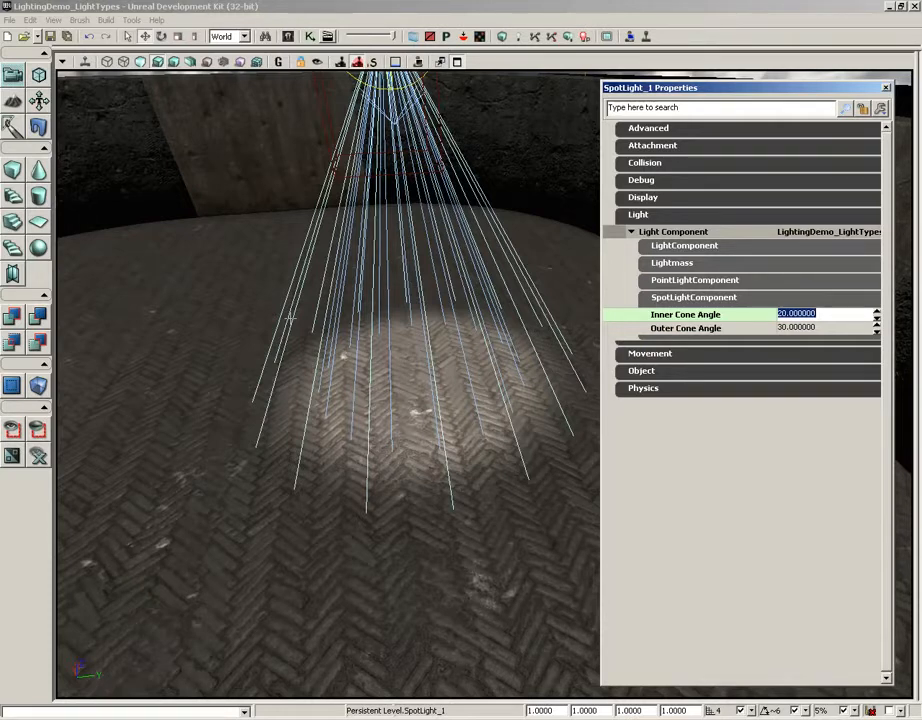
pyautogui.click(787, 314)
pyautogui.doubleClick(793, 315)
pyautogui.write('30')
pyautogui.press('Return')
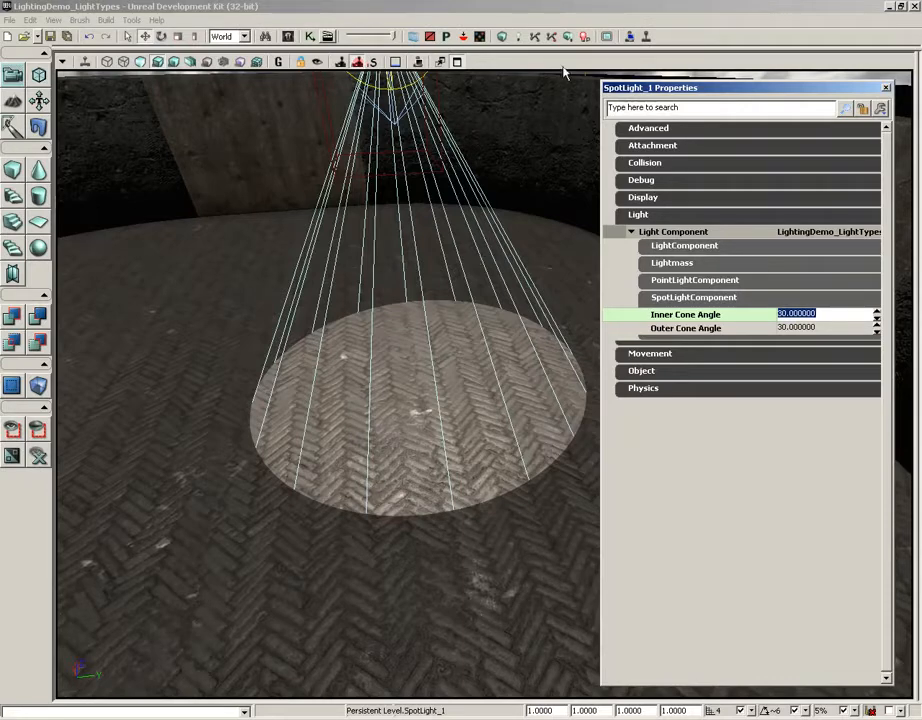
# Set the spot light's Inner Cone Angle to 23
pyautogui.click(792, 314)
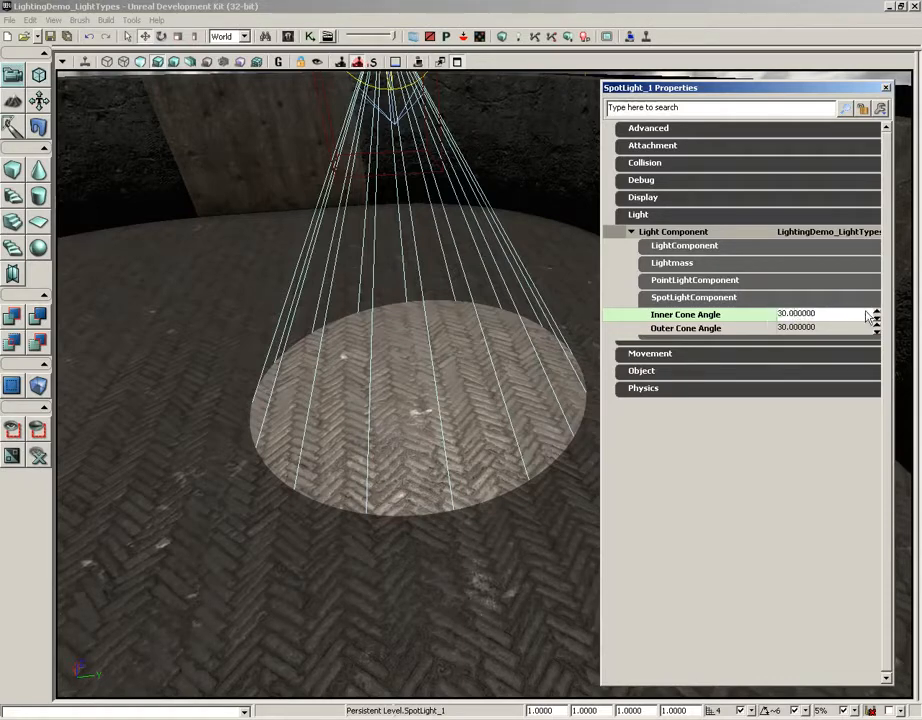
pyautogui.moveTo(821, 313); pyautogui.dragTo(782, 308)
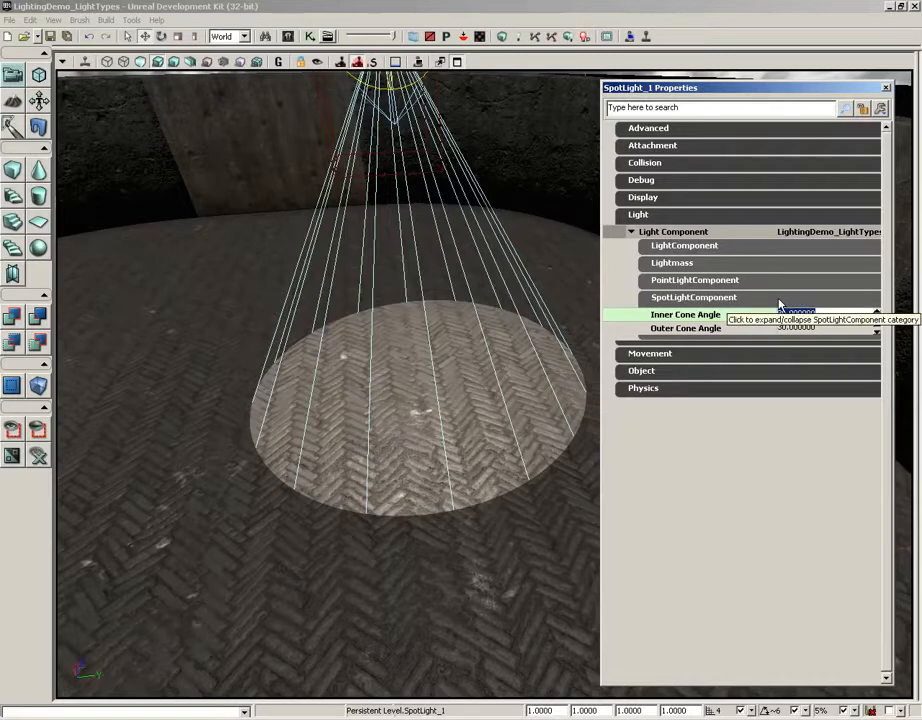
pyautogui.write('20')
pyautogui.press('Return')
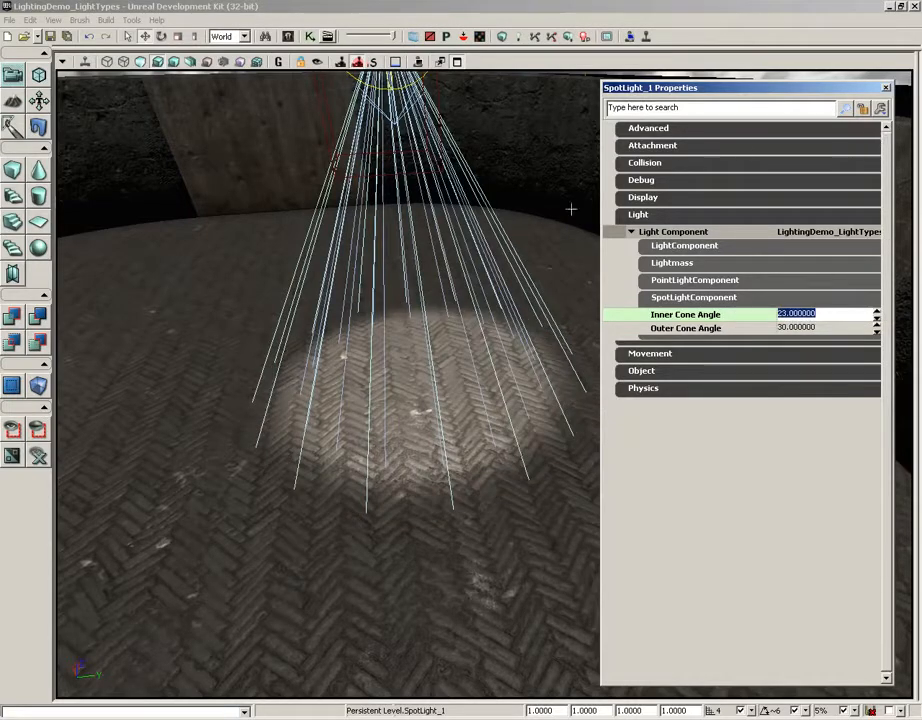
# Revisit the point light and the spot light, and select the directional light above the arena to view its property categories
pyautogui.moveTo(413, 395)
pyautogui.mouseDown(button='right')
pyautogui.moveTo(407, 360)
pyautogui.moveTo(413, 395)
pyautogui.mouseUp(button='right')
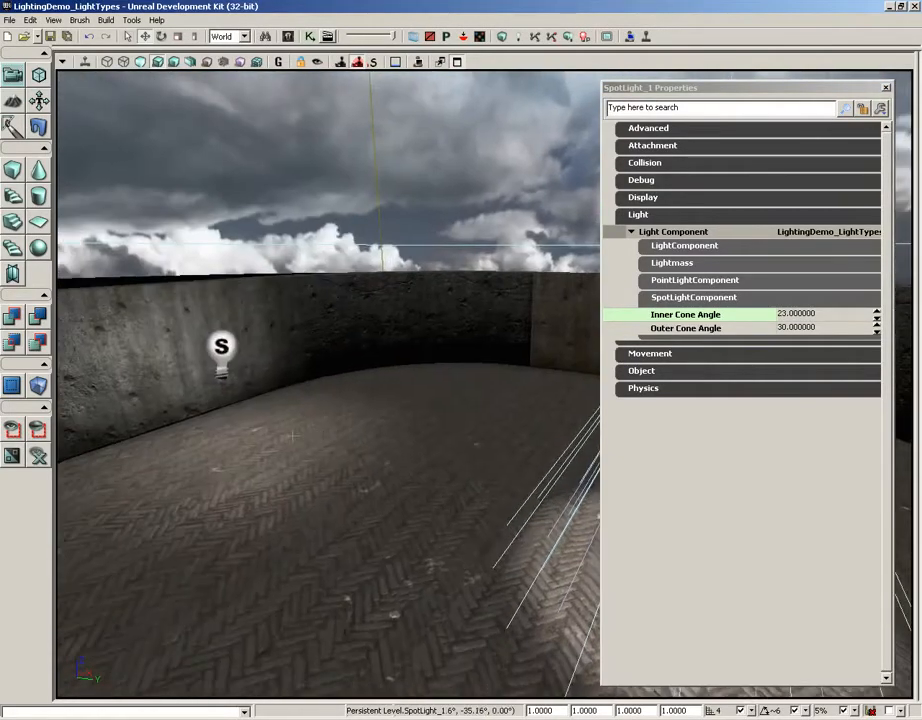
pyautogui.click(220, 346)
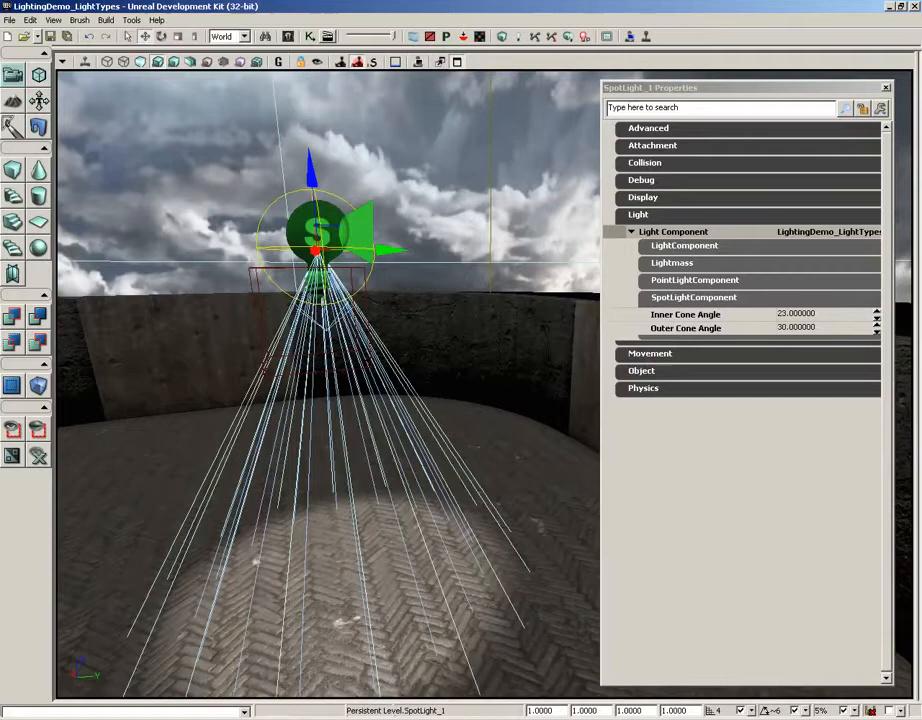
pyautogui.moveTo(408, 567); pyautogui.dragTo(231, 294, button='middle')
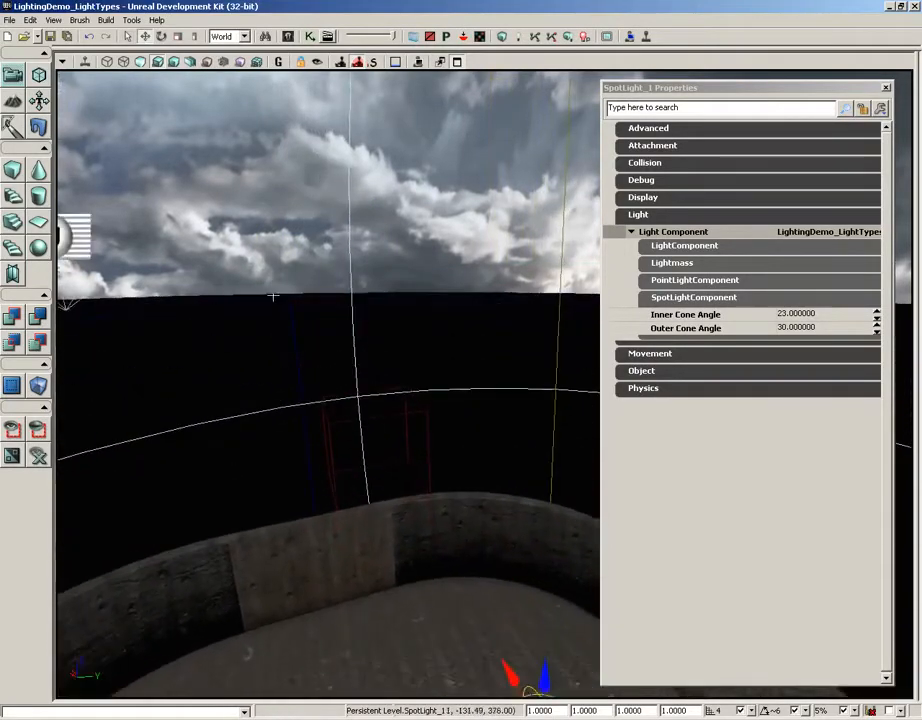
pyautogui.click(295, 207)
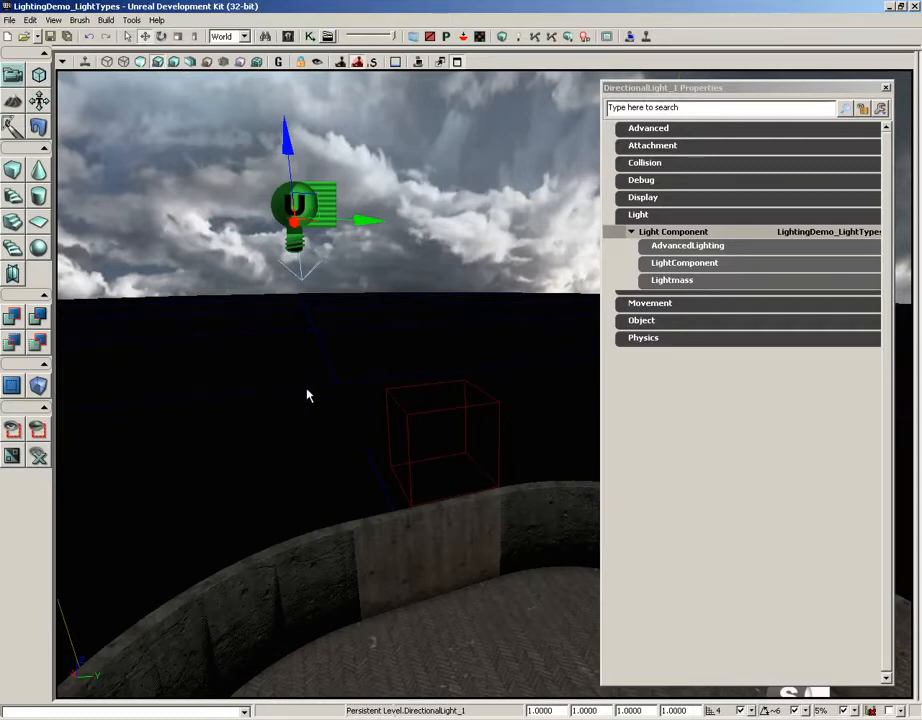
# Select the point light beside the wall and examine the Light Source Radius in its Lightmass settings
pyautogui.moveTo(506, 333); pyautogui.dragTo(410, 309)
pyautogui.moveTo(475, 440); pyautogui.dragTo(382, 428, button='right')
pyautogui.click(380, 426)
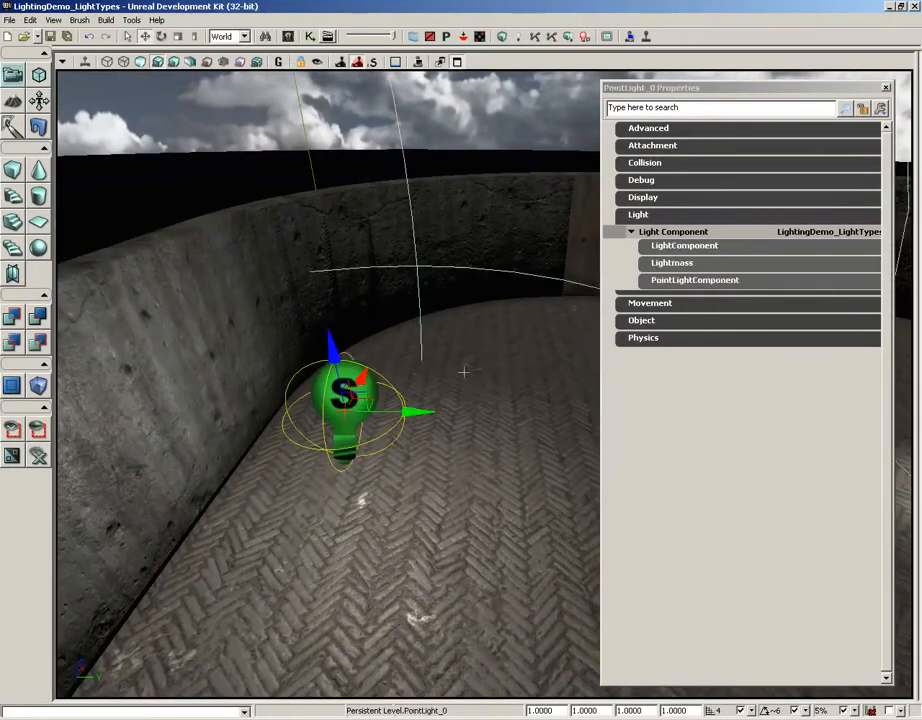
pyautogui.click(685, 263)
pyautogui.click(686, 283)
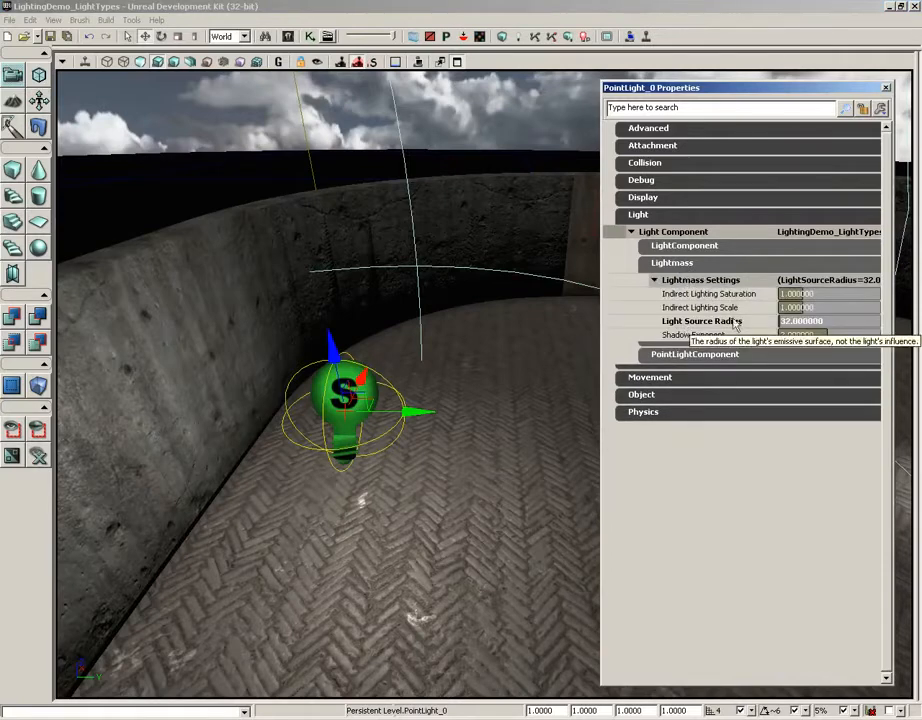
pyautogui.click(792, 322)
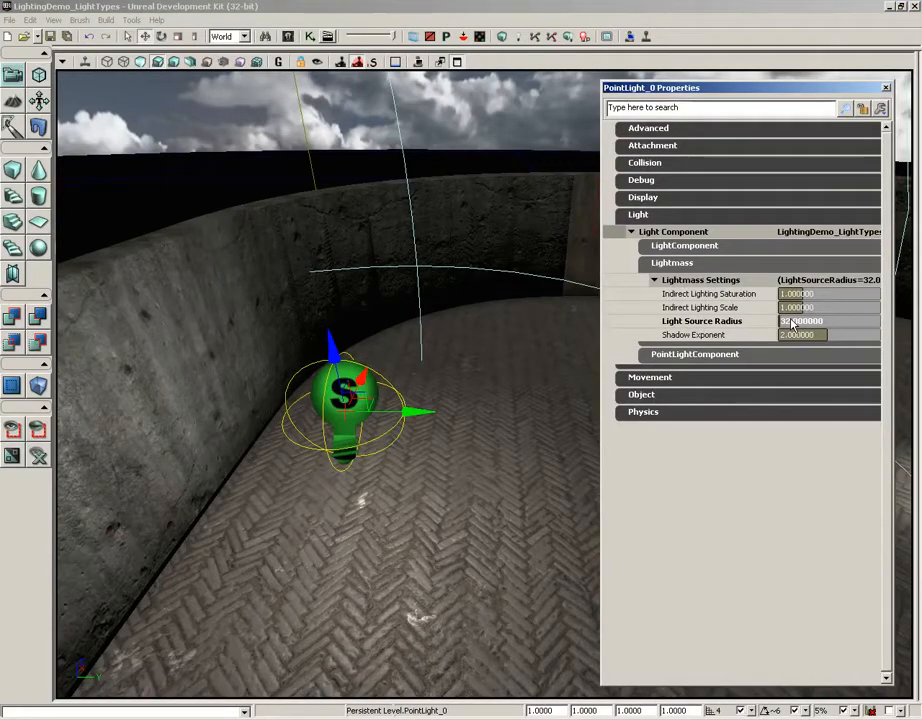
# Examine the spot light's Lightmass Light Source Radius and the directional light's Lightmass Light Source Angle
pyautogui.moveTo(520, 440); pyautogui.dragTo(440, 318)
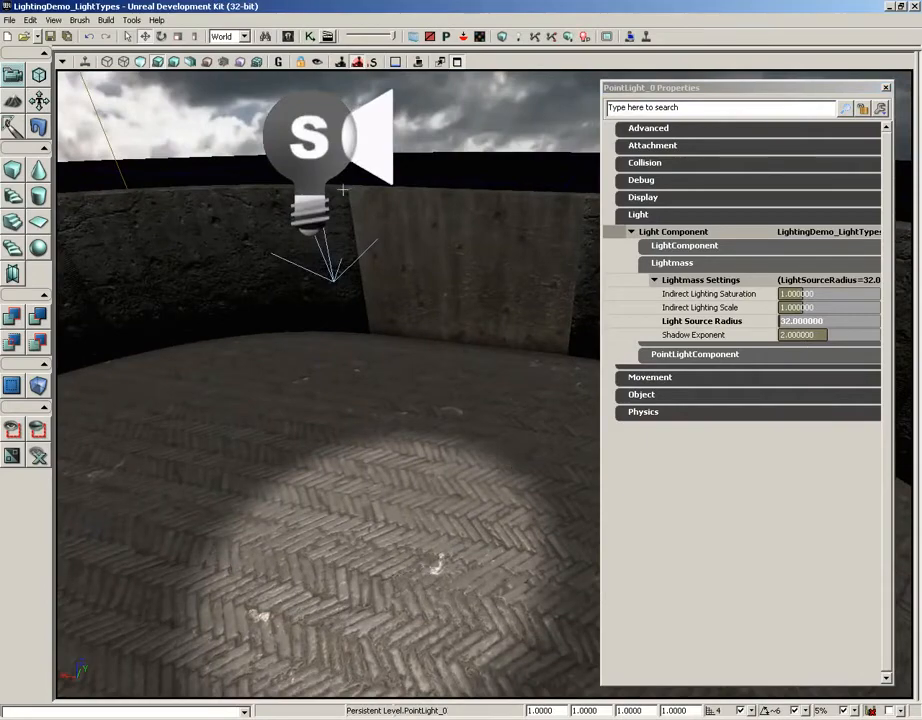
pyautogui.click(343, 189)
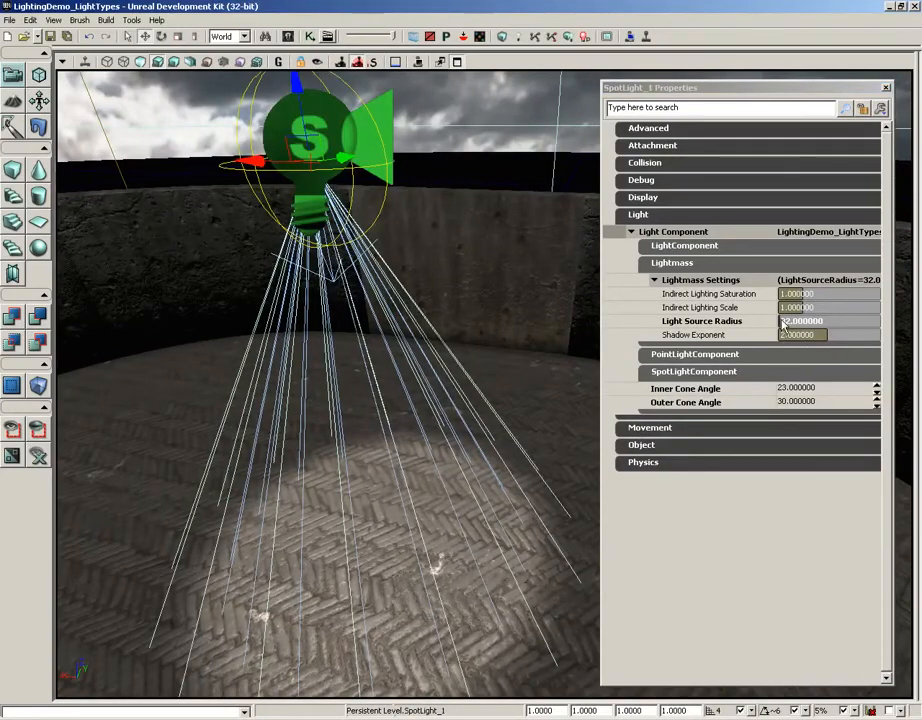
pyautogui.moveTo(439, 433); pyautogui.dragTo(414, 432, button='right')
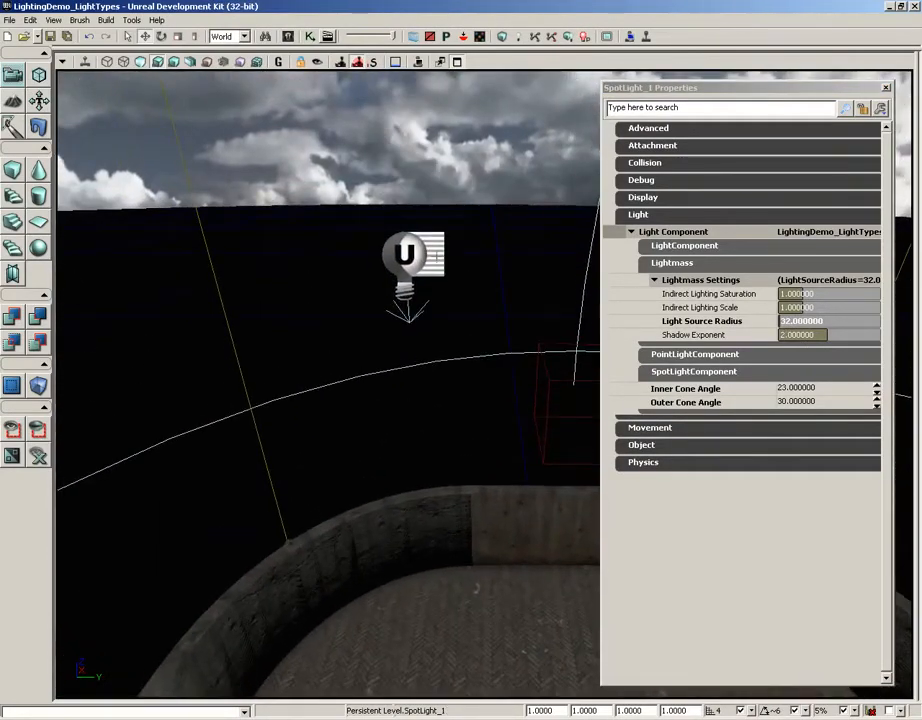
pyautogui.click(436, 257)
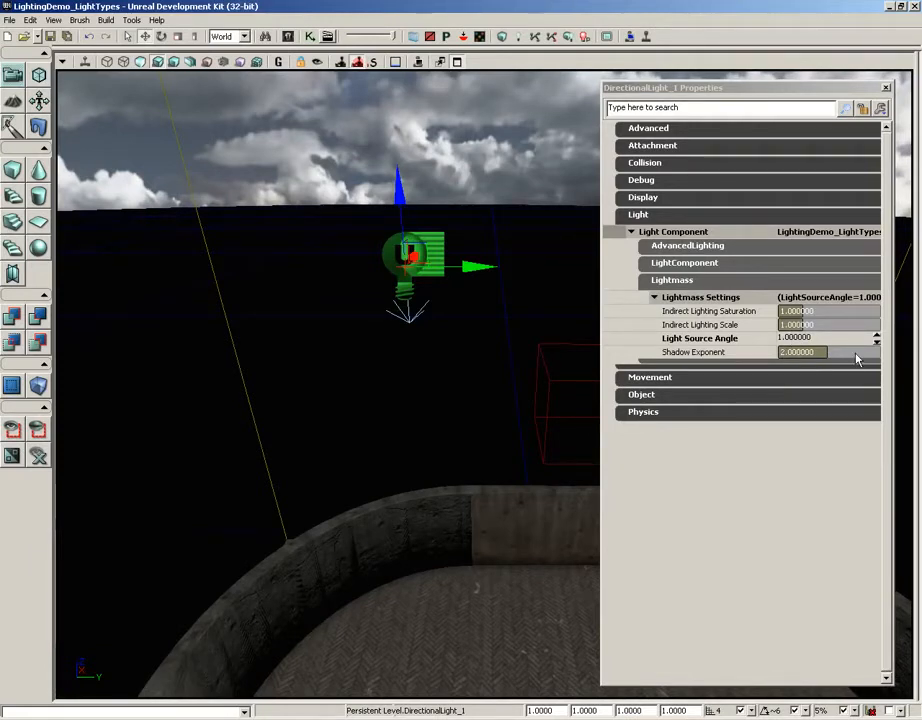
pyautogui.click(677, 301)
pyautogui.click(677, 283)
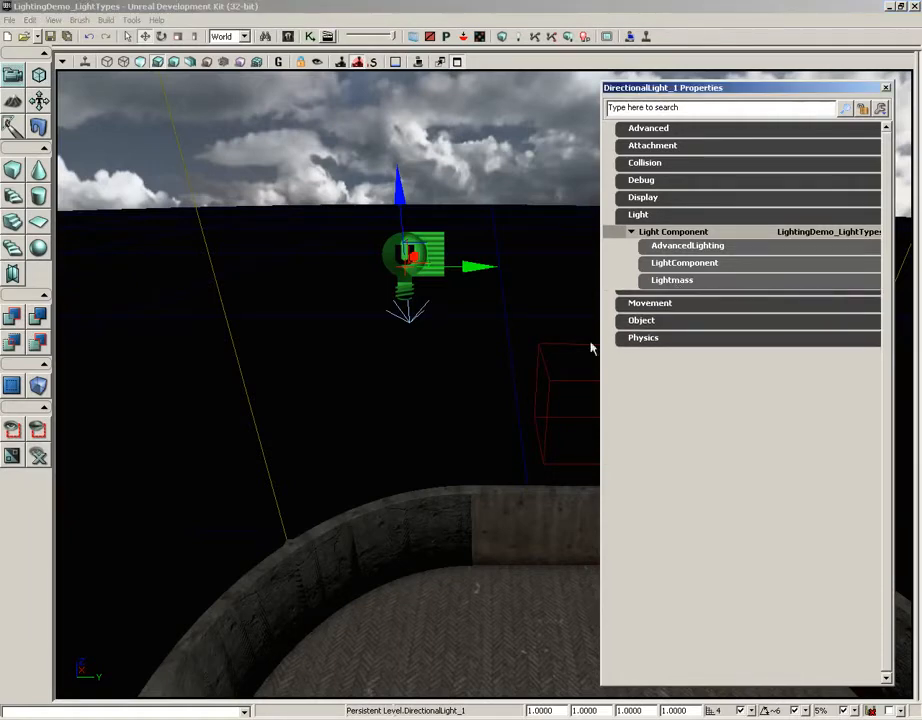
# Move the directional light sideways along Y and raise it above the arena
pyautogui.moveTo(405, 437)
pyautogui.mouseDown(button='right')
pyautogui.moveTo(439, 391)
pyautogui.moveTo(407, 425)
pyautogui.mouseUp(button='right')
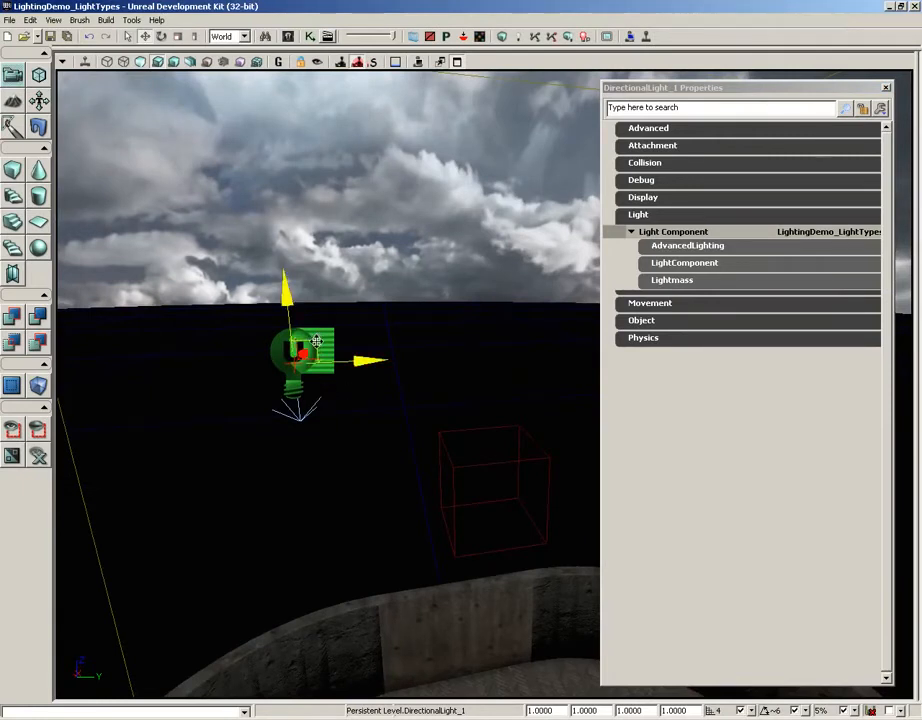
pyautogui.moveTo(316, 341); pyautogui.dragTo(360, 333)
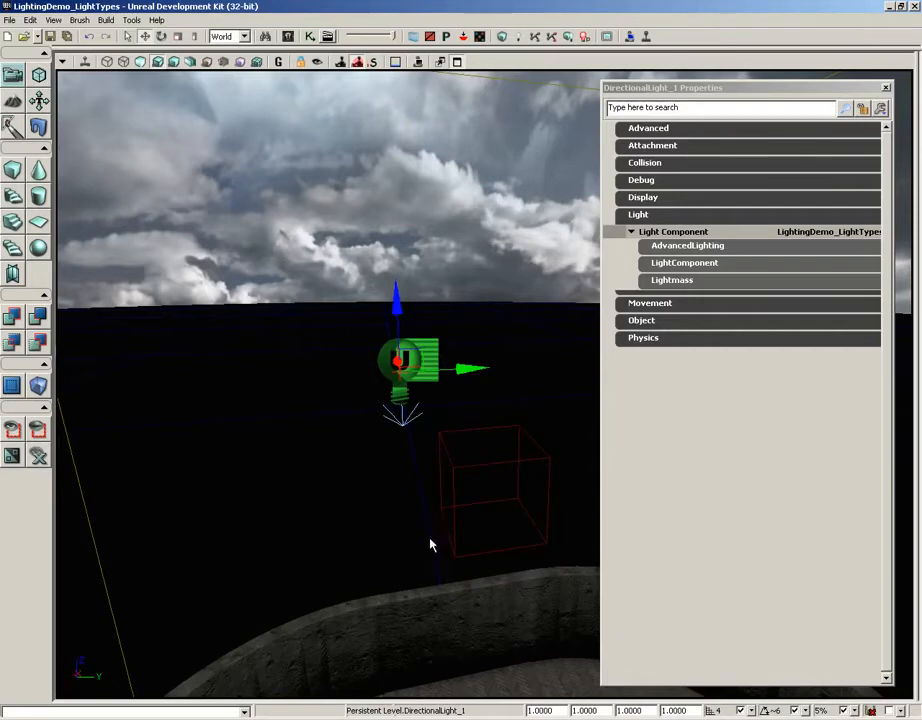
pyautogui.moveTo(440, 572); pyautogui.dragTo(440, 558, button='right')
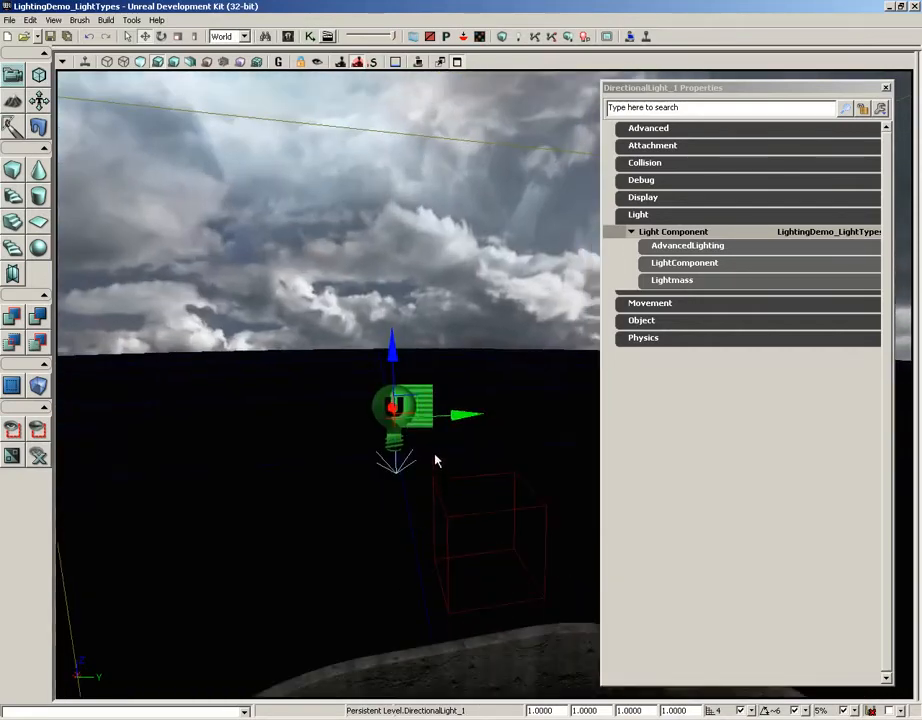
pyautogui.moveTo(395, 405); pyautogui.dragTo(399, 350)
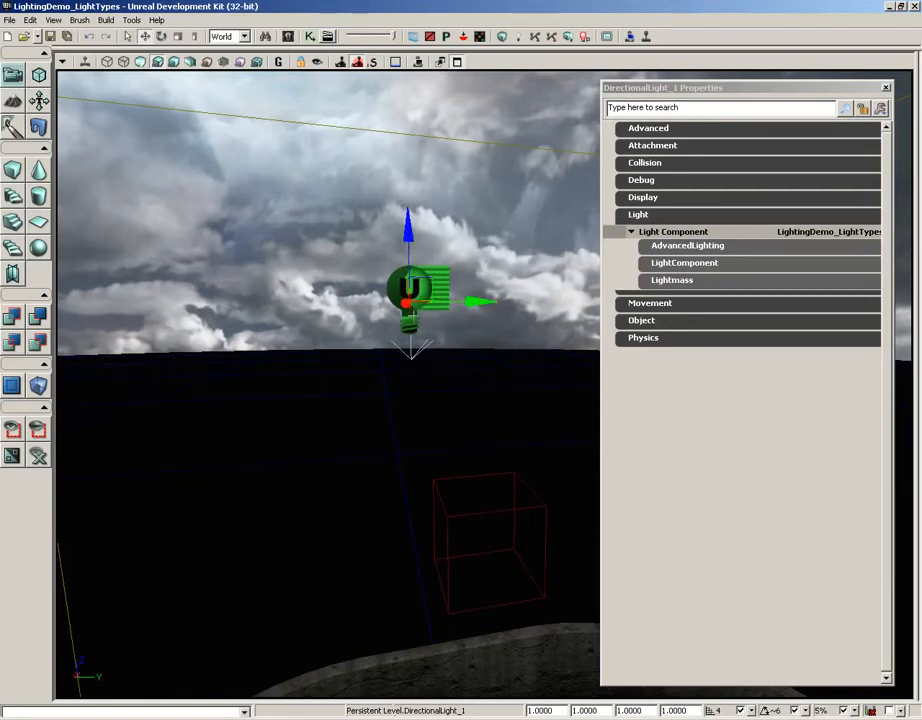
# Rotate the directional light and inspect how its direction affects the lighting on the arena's walls and floor
pyautogui.press('space')
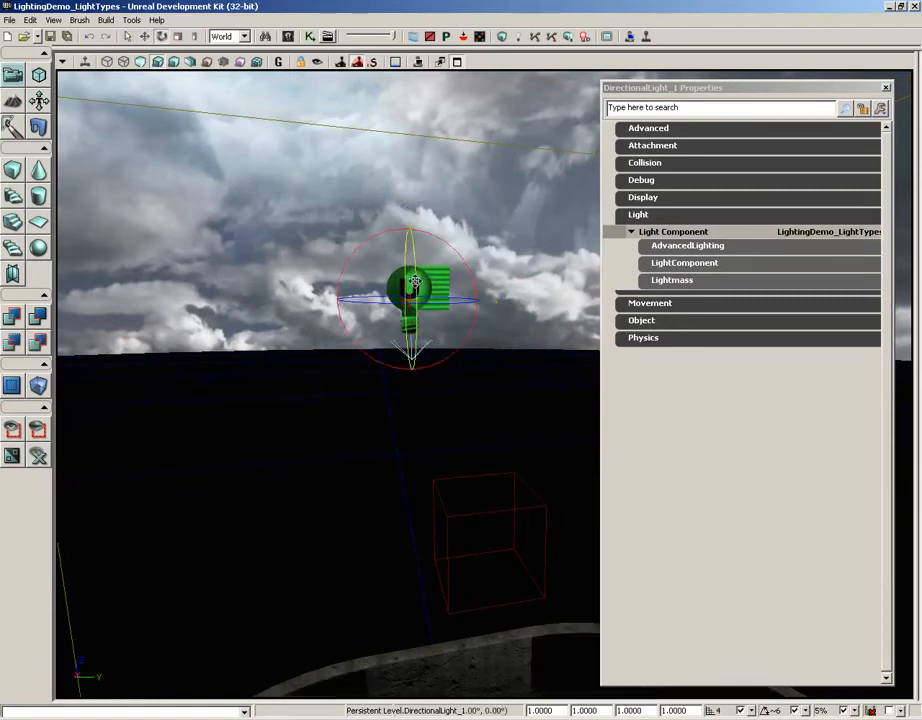
pyautogui.moveTo(322, 388); pyautogui.dragTo(482, 609, button='right')
pyautogui.moveTo(482, 609); pyautogui.dragTo(430, 650)
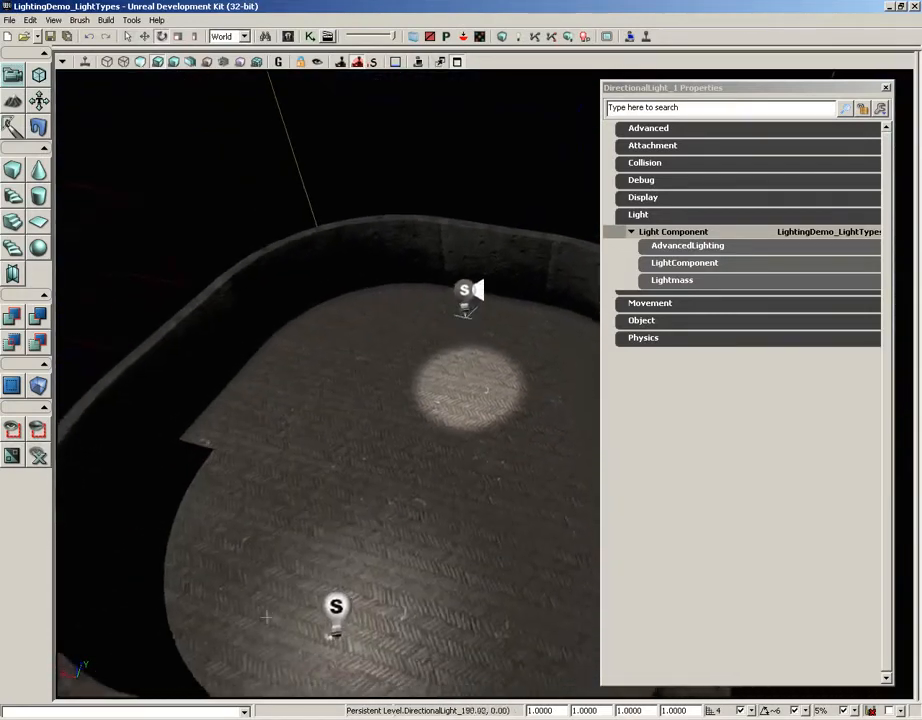
pyautogui.moveTo(430, 650); pyautogui.dragTo(250, 476, button='right')
pyautogui.moveTo(224, 204); pyautogui.dragTo(138, 158)
pyautogui.moveTo(385, 415)
pyautogui.mouseDown(button='right')
pyautogui.moveTo(375, 395)
pyautogui.moveTo(216, 325)
pyautogui.moveTo(242, 327)
pyautogui.moveTo(379, 411)
pyautogui.mouseUp(button='right')
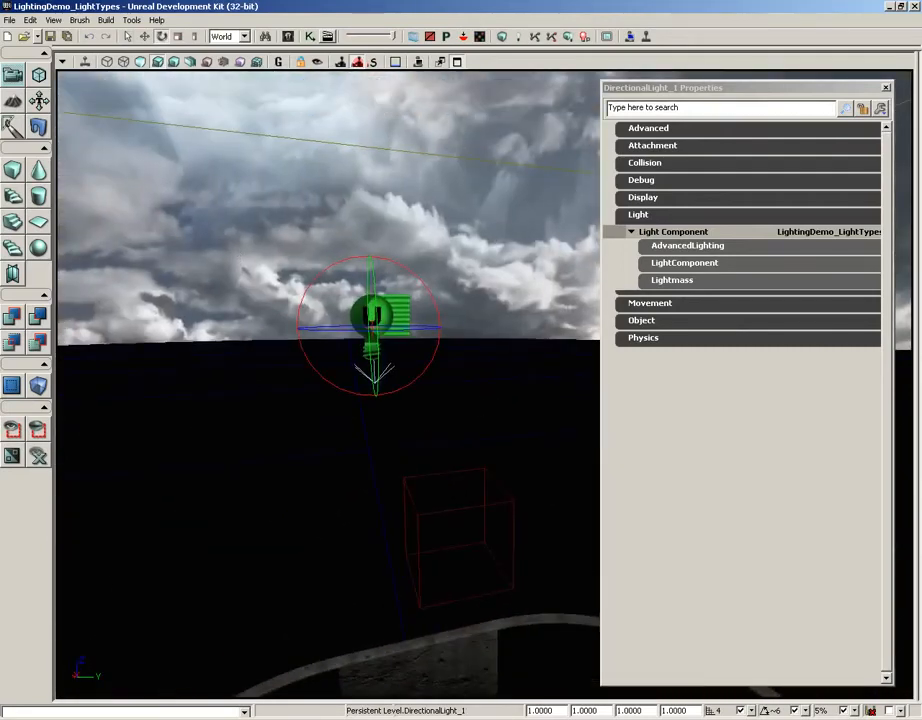
pyautogui.moveTo(505, 326); pyautogui.dragTo(529, 380, button='right')
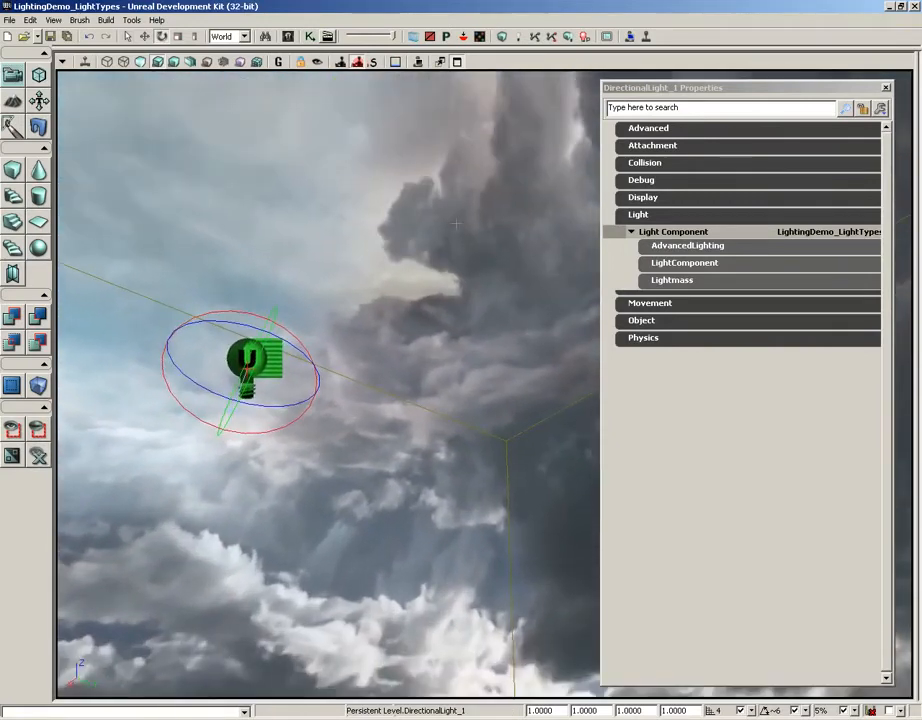
# Select the existing sky dome mesh above the arena and delete it from the level
pyautogui.click(456, 224)
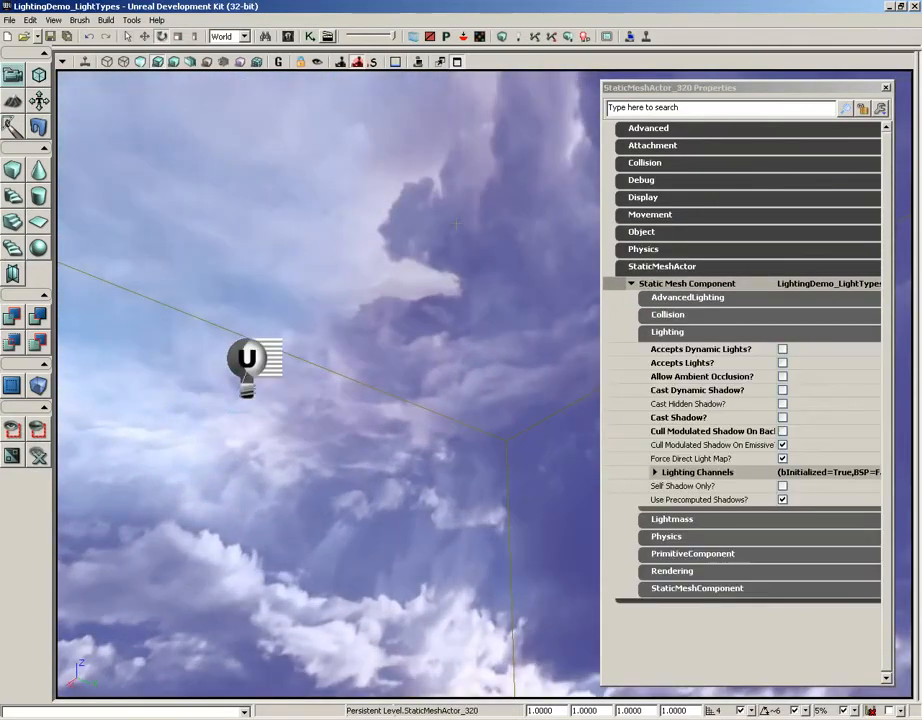
pyautogui.click(886, 88)
pyautogui.moveTo(580, 170); pyautogui.dragTo(472, 343, button='right')
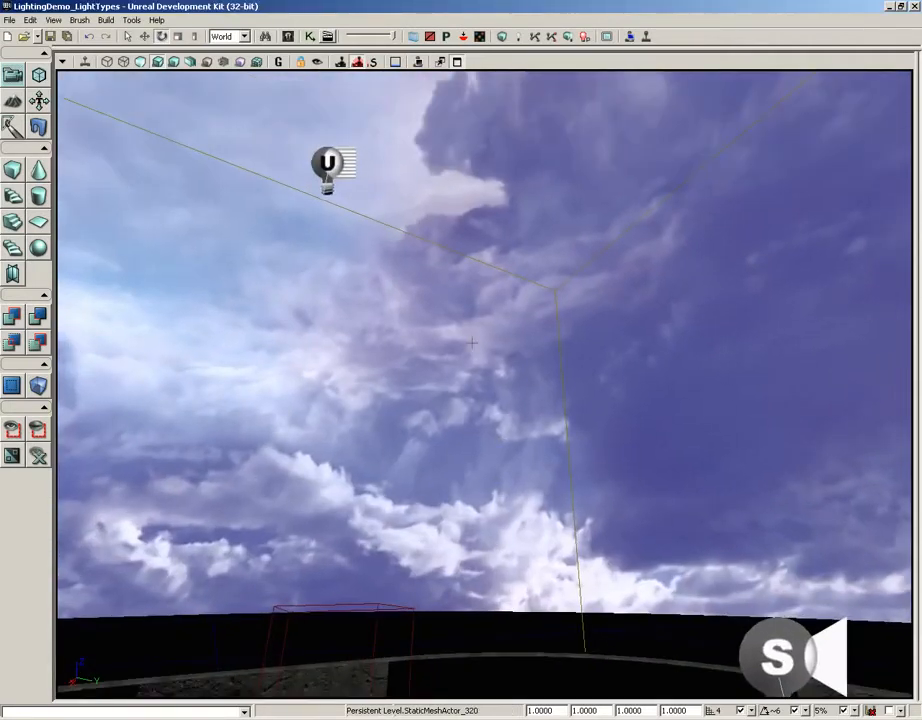
pyautogui.press('Delete')
pyautogui.moveTo(500, 390)
pyautogui.mouseDown(button='right')
pyautogui.moveTo(500, 418)
pyautogui.moveTo(465, 468)
pyautogui.moveTo(498, 379)
pyautogui.mouseUp(button='right')
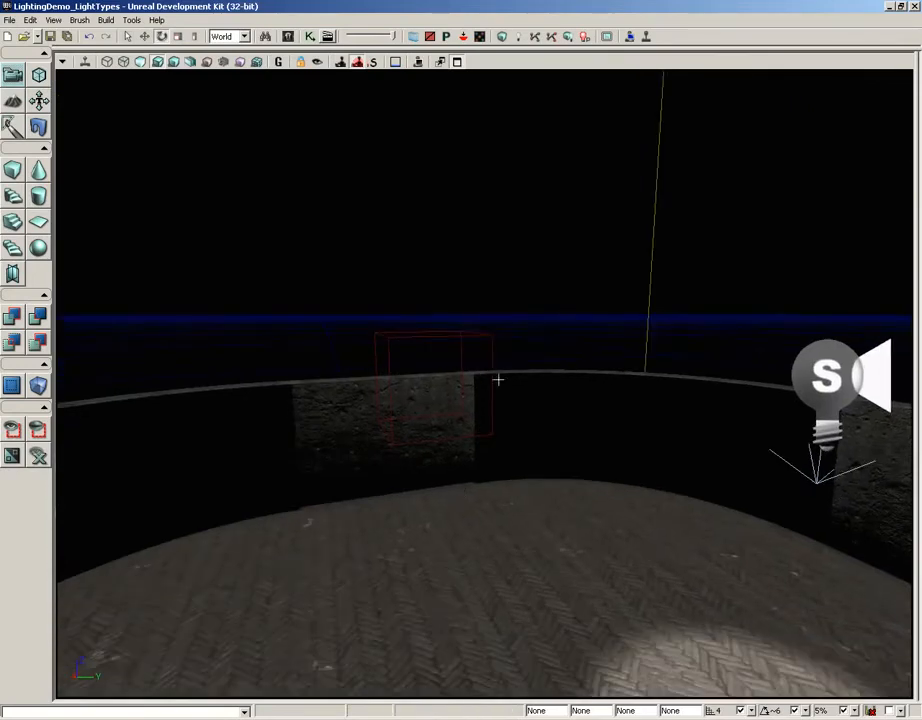
# Add a fresh S_UN_Sky_SM_SkyDome05 static mesh to the level from the Content Browser
pyautogui.click(288, 36)
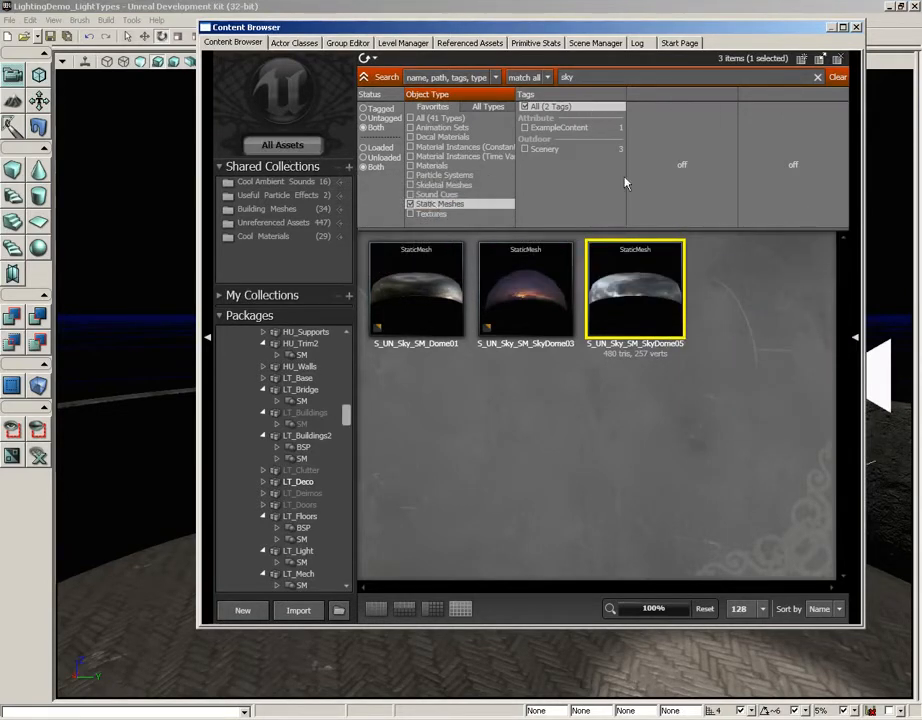
pyautogui.moveTo(646, 275)
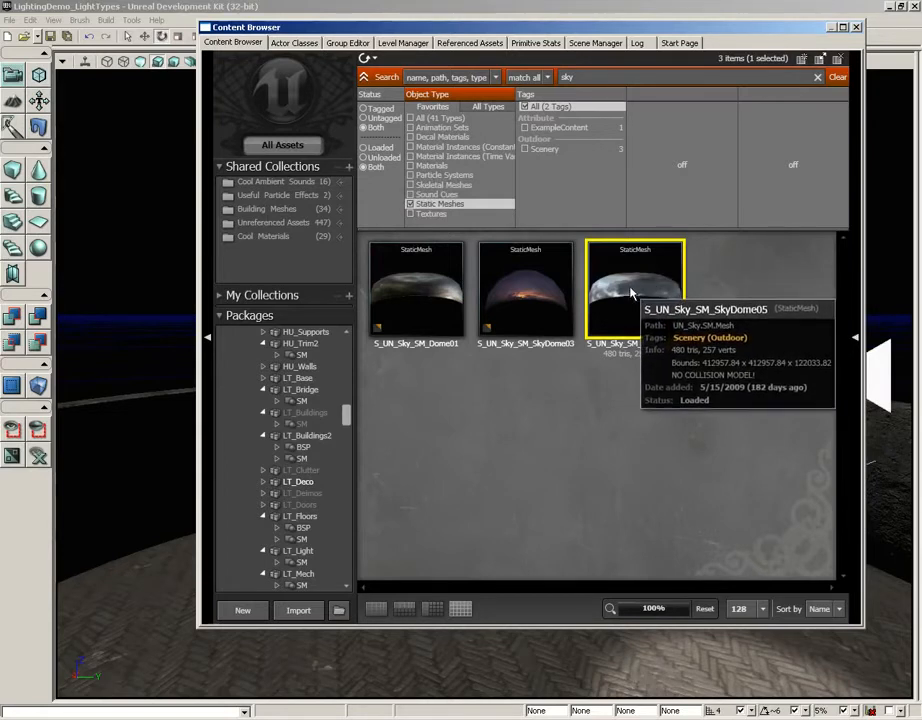
pyautogui.moveTo(497, 690); pyautogui.dragTo(494, 685)
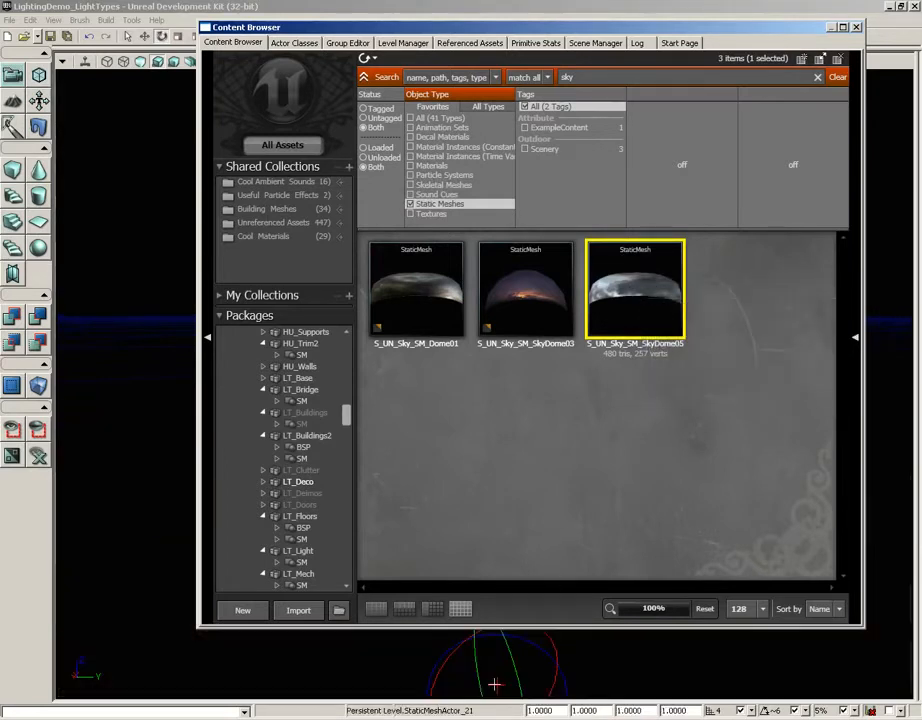
pyautogui.click(856, 27)
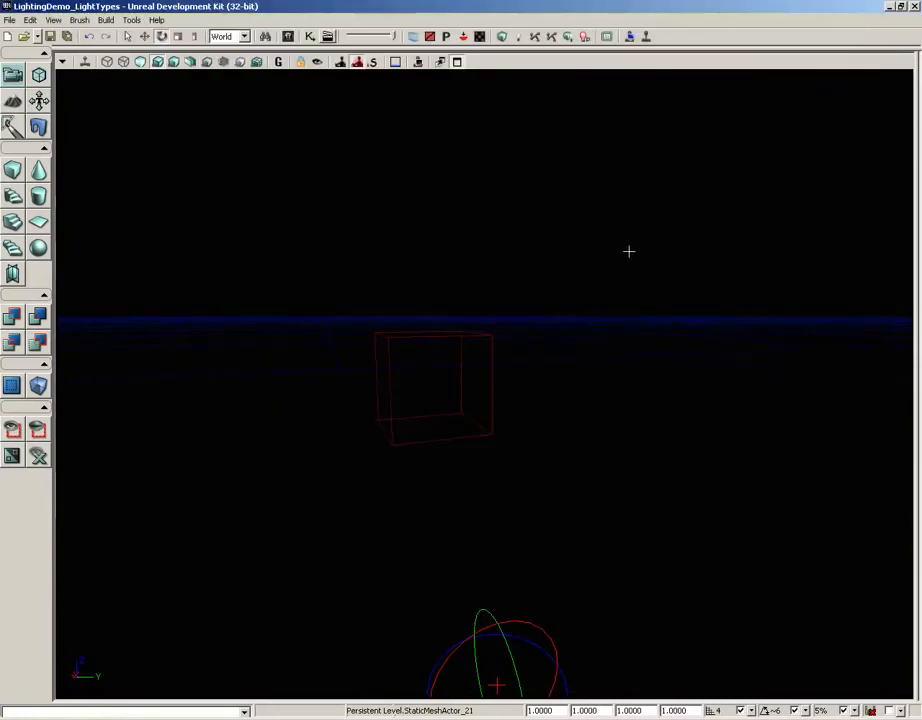
pyautogui.moveTo(606, 285)
pyautogui.mouseDown(button='right')
pyautogui.moveTo(617, 294)
pyautogui.moveTo(657, 280)
pyautogui.moveTo(600, 290)
pyautogui.mouseUp(button='right')
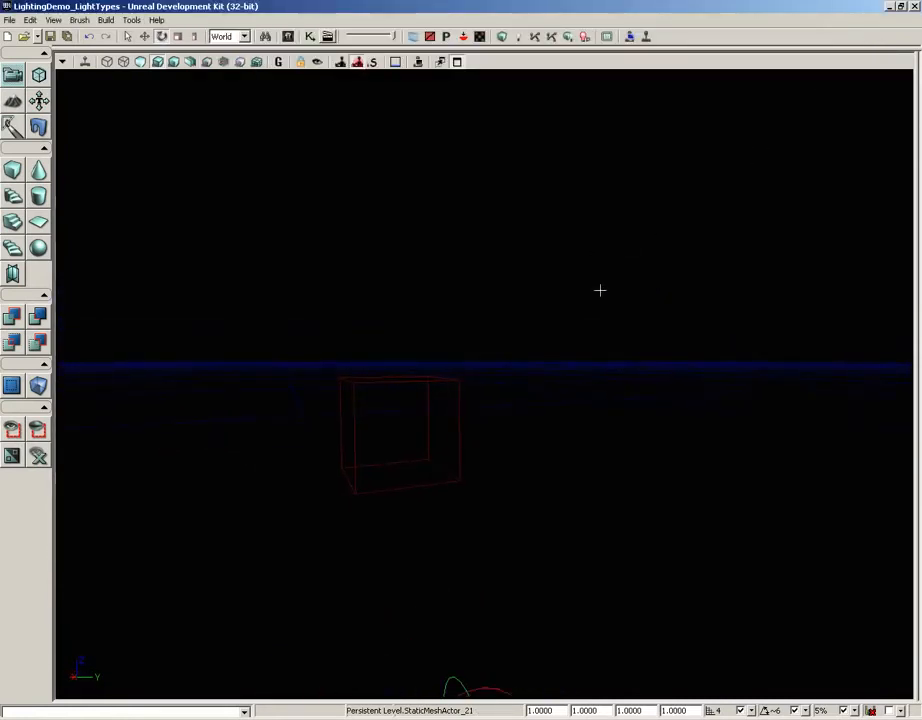
# Set the lighting build quality to Preview, rebuild the level's lighting and dismiss the build report
pyautogui.click(585, 37)
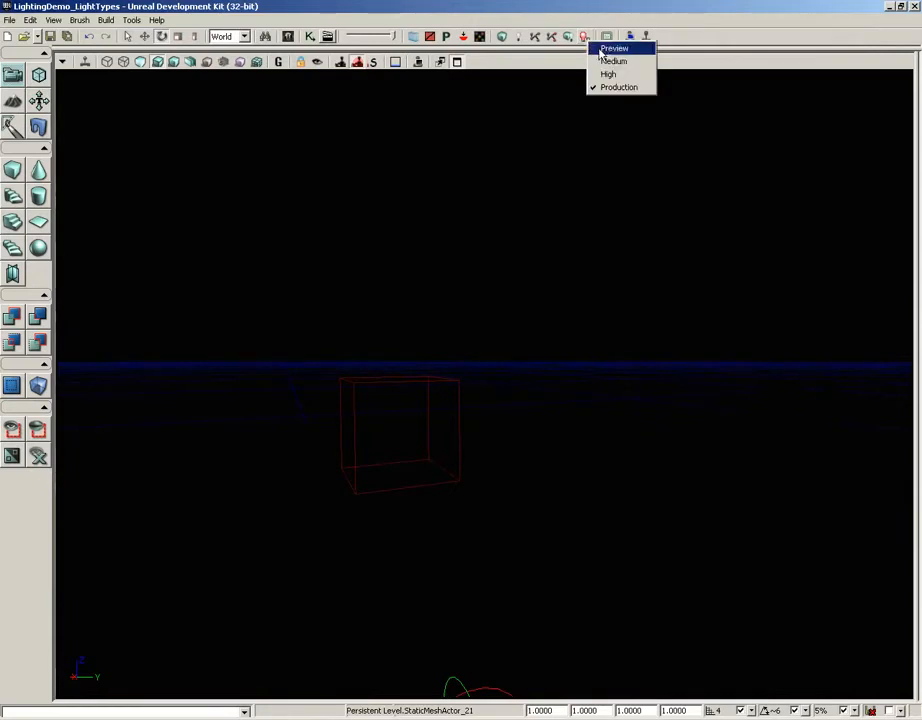
pyautogui.click(592, 47)
pyautogui.click(569, 37)
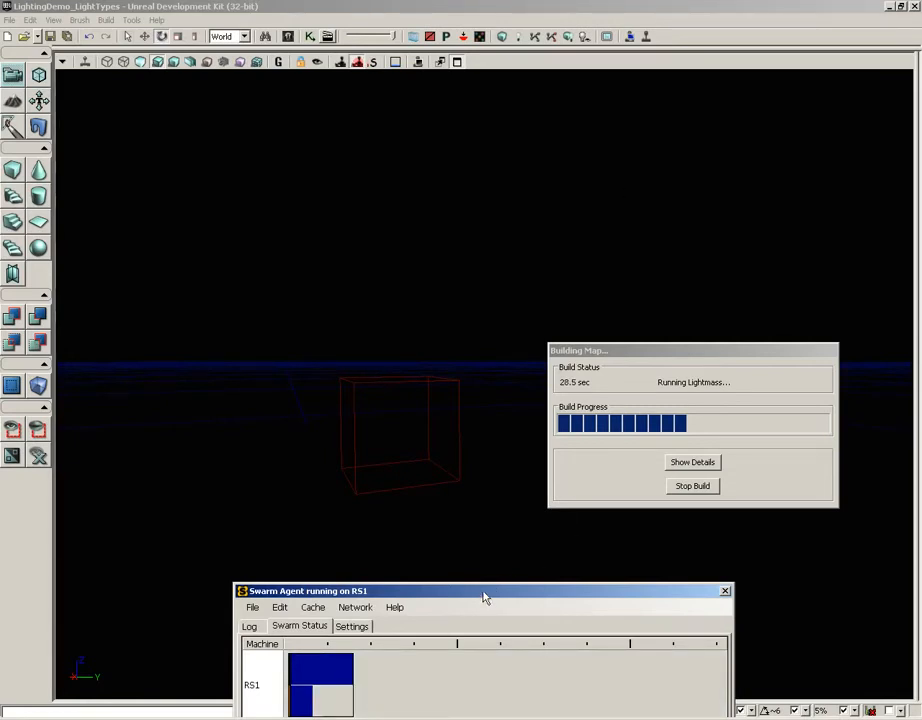
pyautogui.moveTo(483, 597); pyautogui.dragTo(312, 193)
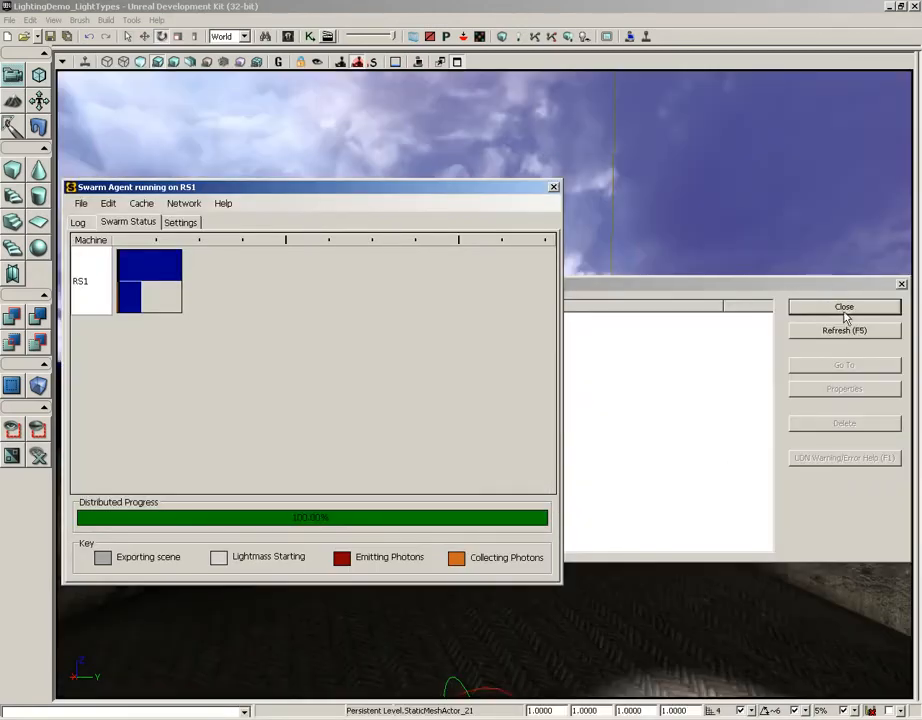
pyautogui.click(818, 308)
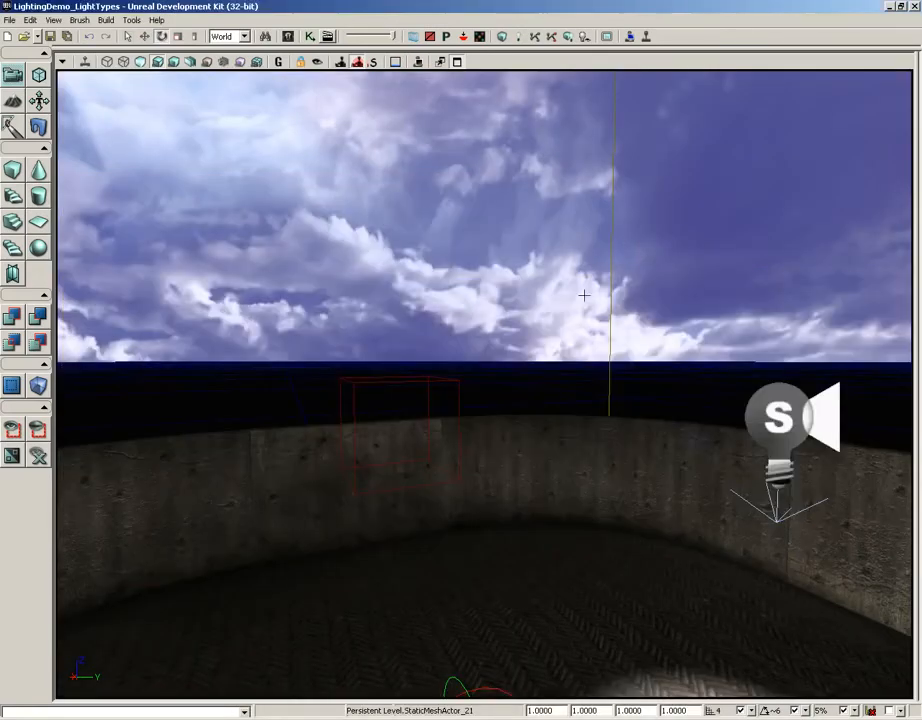
# Deselect the sky dome and examine the rebuilt lighting on the arena's walls and floor around the point, spot and directional lights
pyautogui.moveTo(584, 295); pyautogui.dragTo(584, 210, button='right')
pyautogui.click(681, 474)
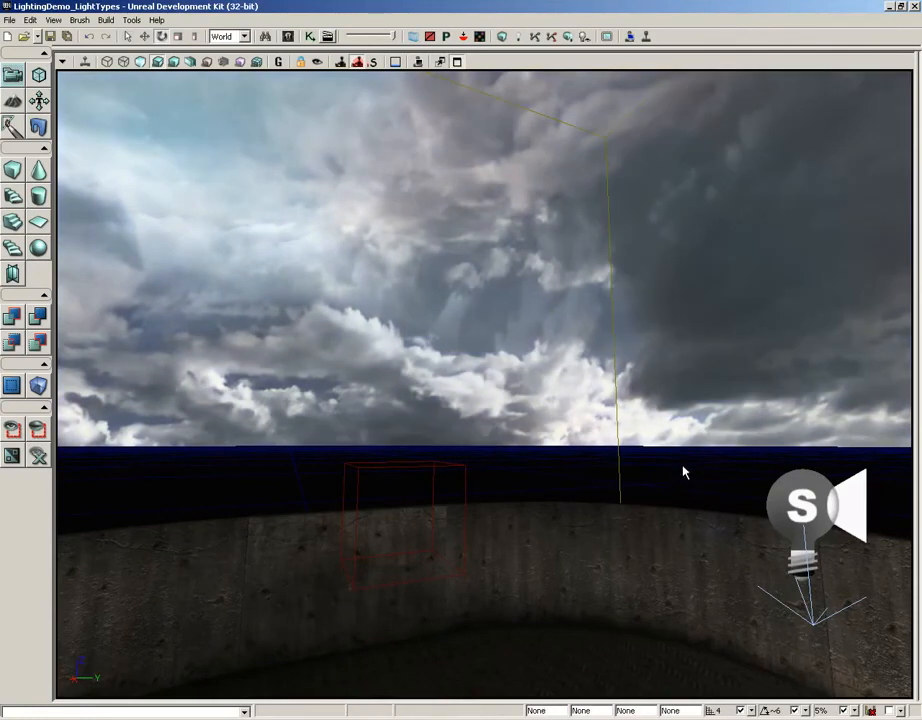
pyautogui.moveTo(683, 471); pyautogui.dragTo(676, 540)
pyautogui.moveTo(676, 467); pyautogui.dragTo(676, 658, button='right')
pyautogui.moveTo(633, 521); pyautogui.dragTo(584, 451, button='right')
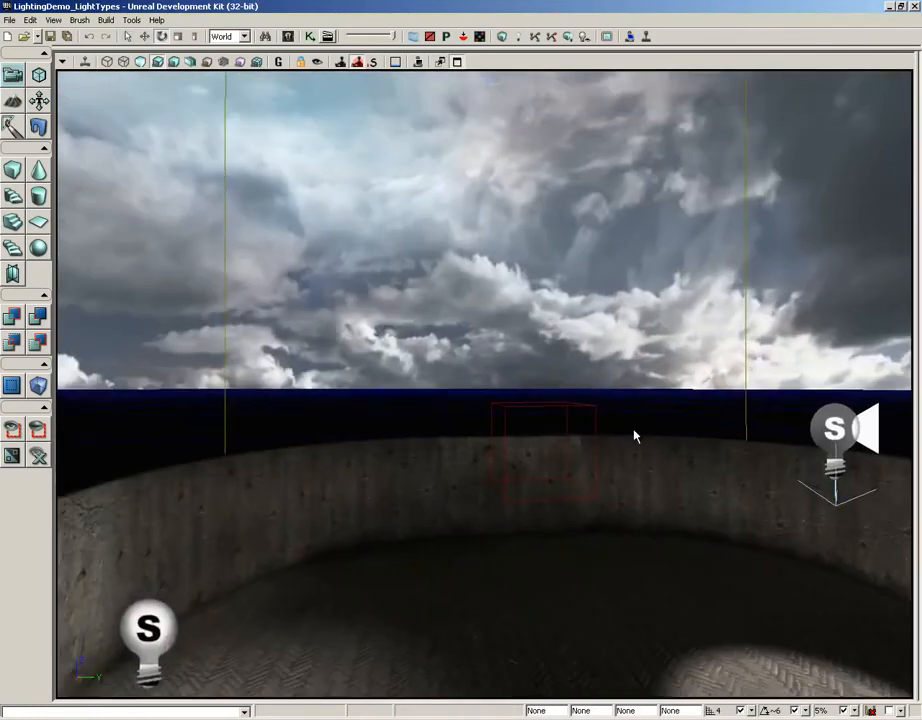
pyautogui.moveTo(634, 436); pyautogui.dragTo(632, 519)
pyautogui.moveTo(632, 519); pyautogui.dragTo(598, 514, button='right')
pyautogui.moveTo(547, 378); pyautogui.dragTo(570, 268, button='right')
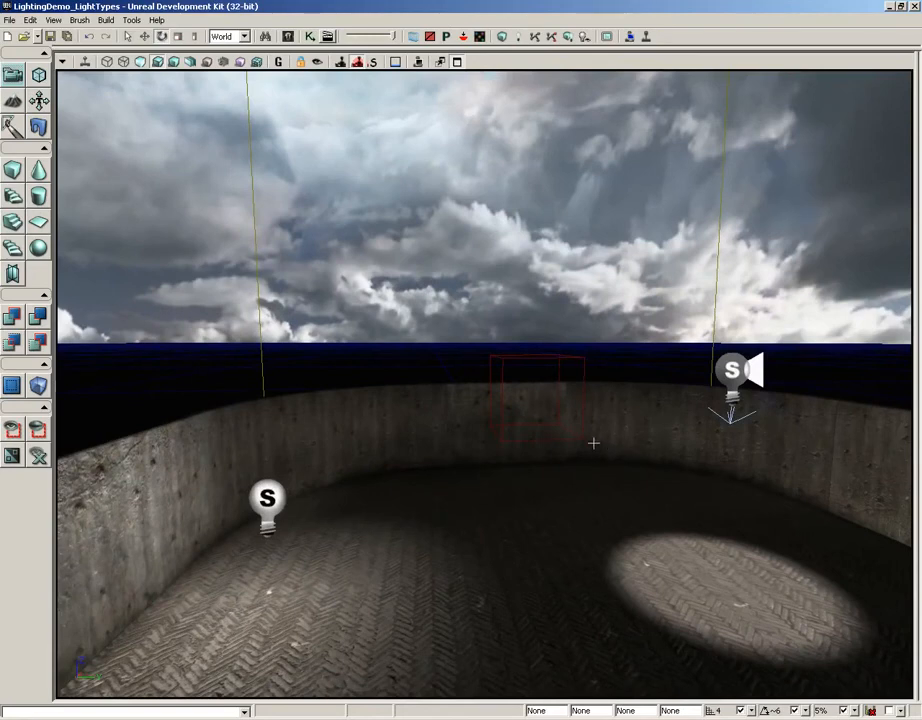
pyautogui.moveTo(539, 485); pyautogui.dragTo(539, 459, button='right')
pyautogui.moveTo(539, 459); pyautogui.dragTo(538, 485, button='middle')
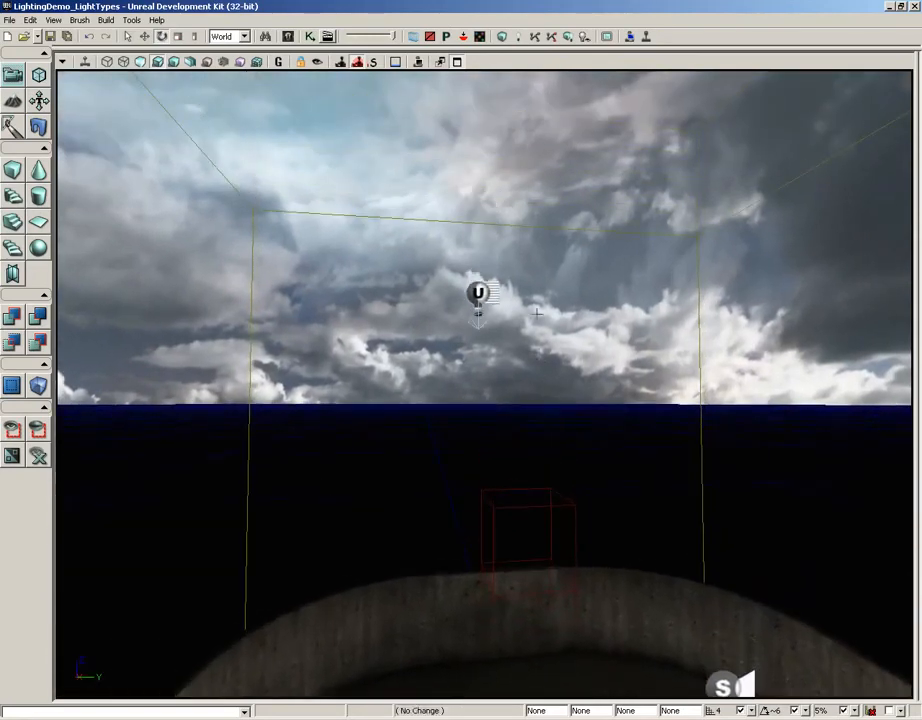
pyautogui.moveTo(538, 485); pyautogui.dragTo(539, 274, button='right')
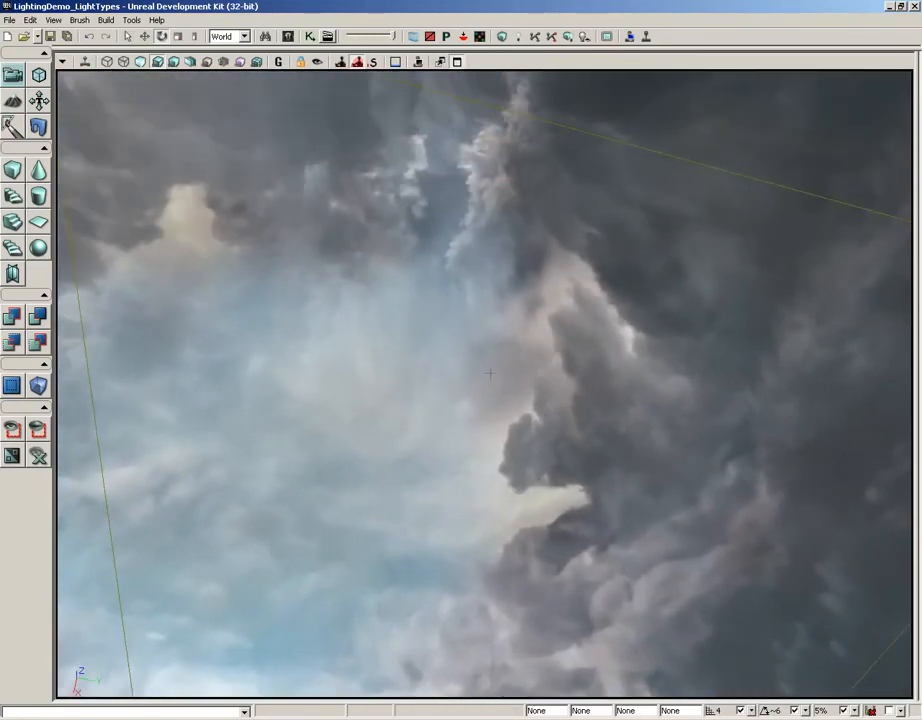
# Turn off Accepts Dynamic Lights, Accepts Lights and Cast Shadow in the sky dome's Lighting properties
pyautogui.click(489, 372)
pyautogui.press('F4')
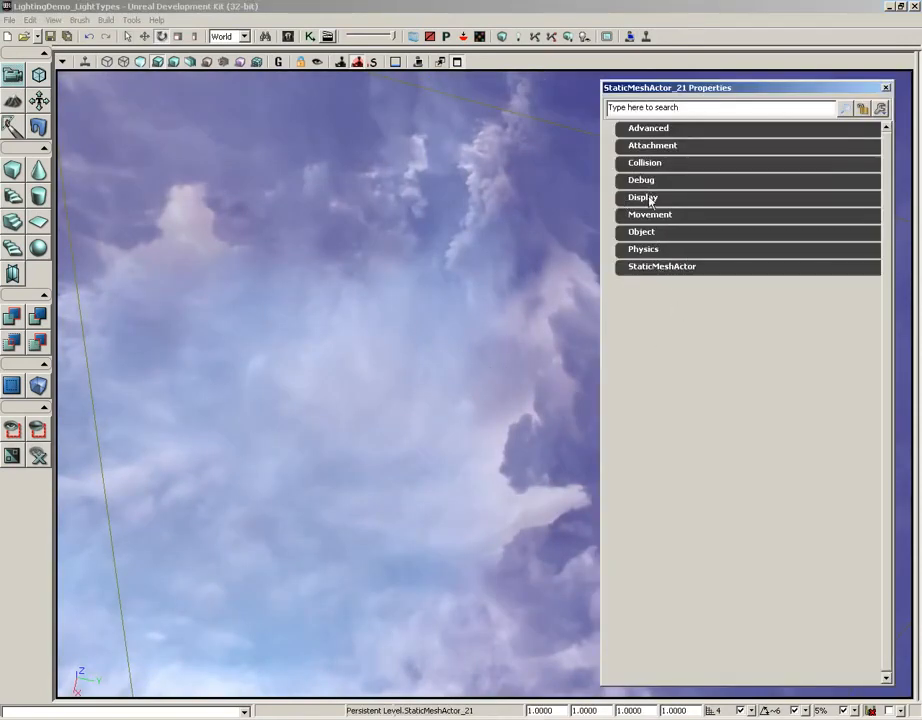
pyautogui.click(650, 266)
pyautogui.click(650, 284)
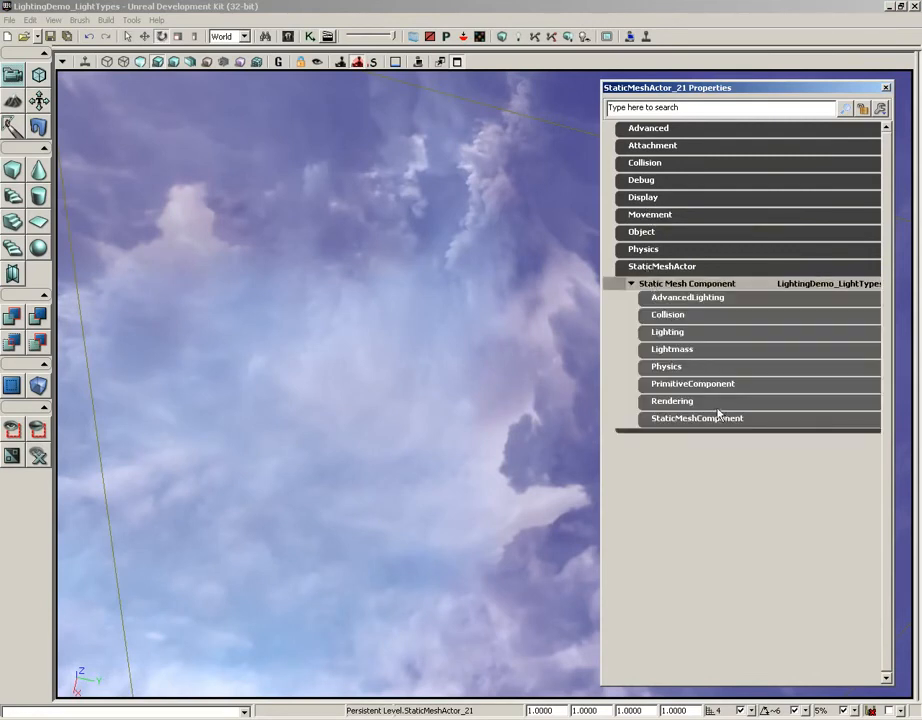
pyautogui.click(666, 332)
pyautogui.click(783, 349)
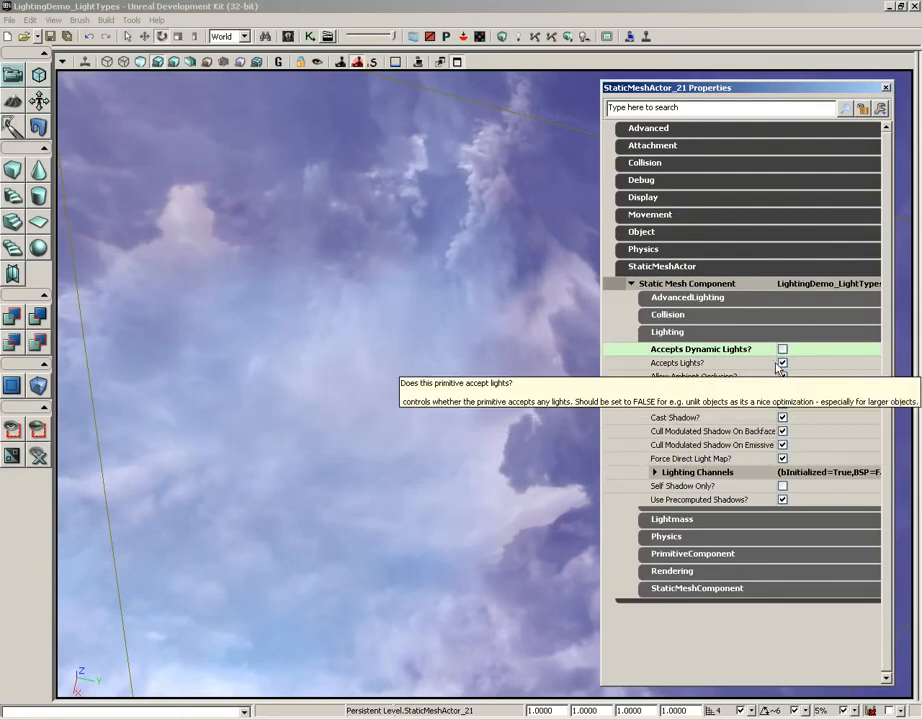
pyautogui.click(782, 363)
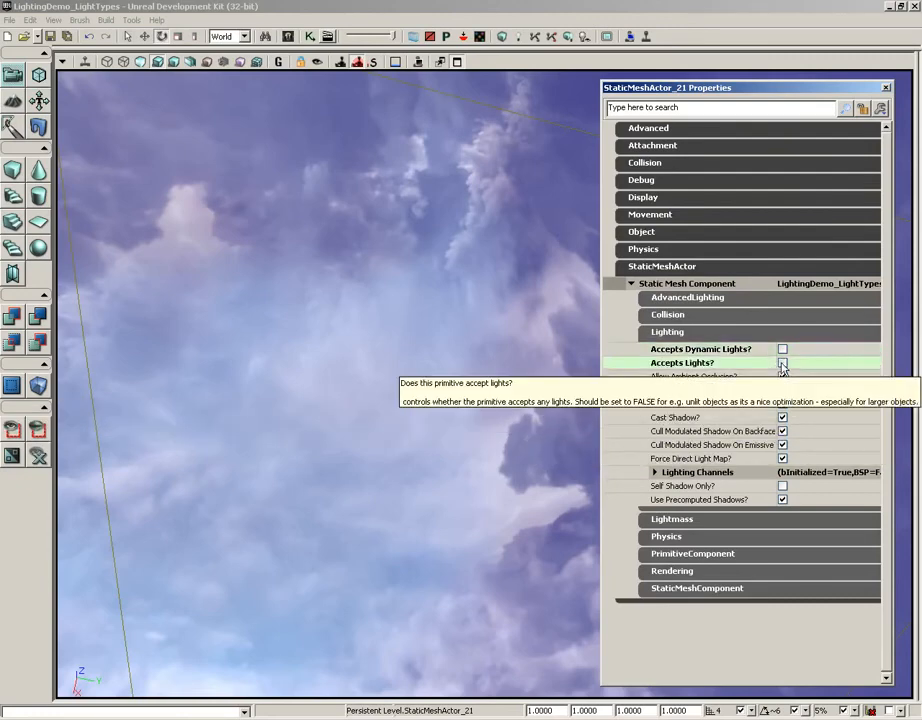
pyautogui.click(782, 417)
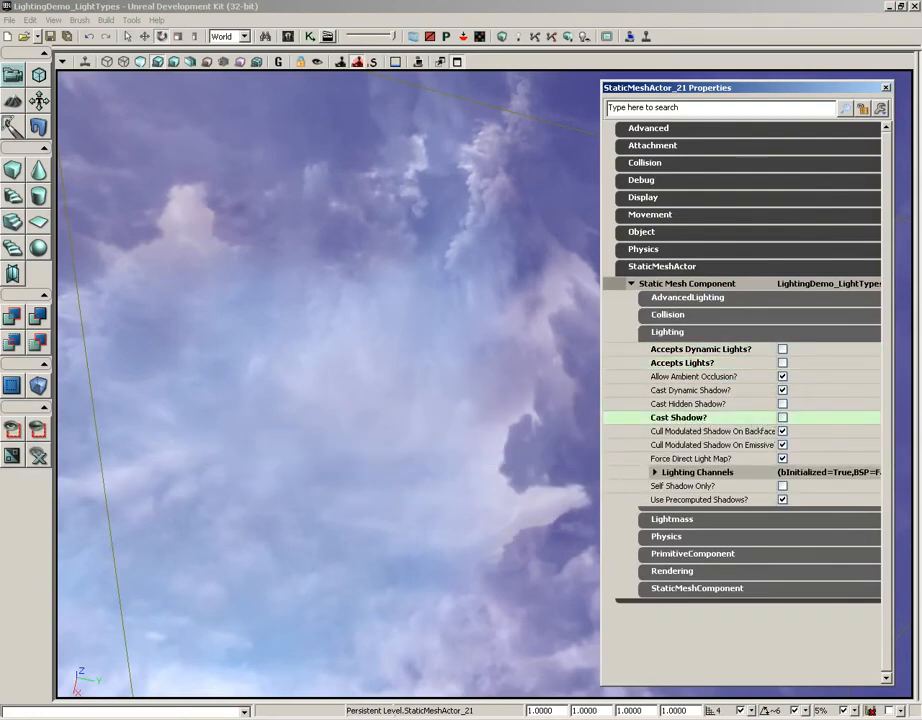
pyautogui.click(885, 88)
# Tilt the sky dome with the Rotate tool and bring it back level
pyautogui.moveTo(457, 450); pyautogui.dragTo(445, 661, button='right')
pyautogui.moveTo(445, 661); pyautogui.dragTo(449, 697)
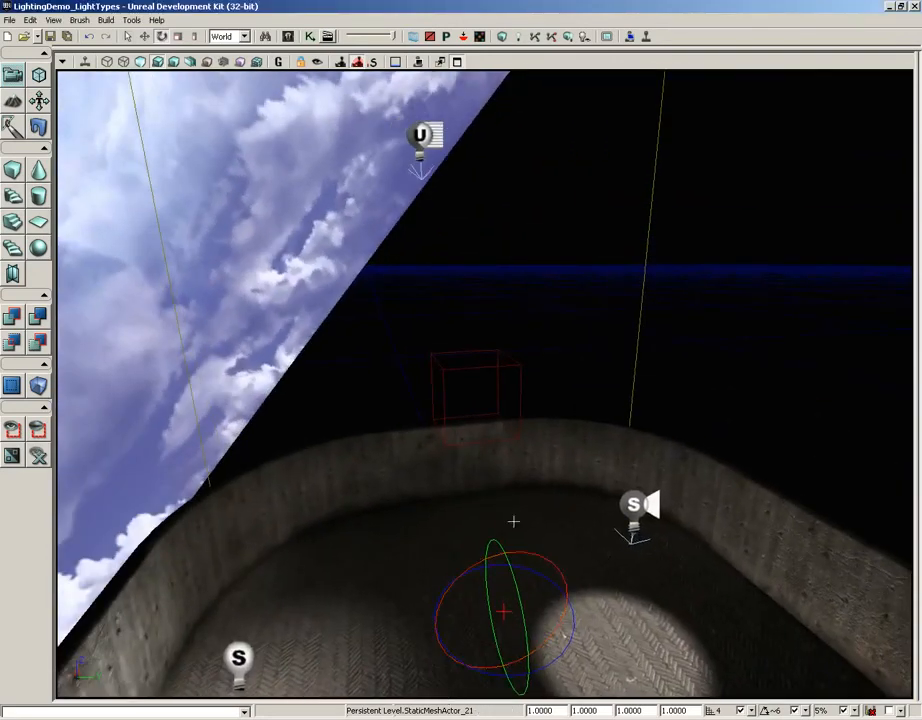
pyautogui.moveTo(523, 551); pyautogui.dragTo(684, 551)
pyautogui.moveTo(590, 332); pyautogui.dragTo(587, 516, button='middle')
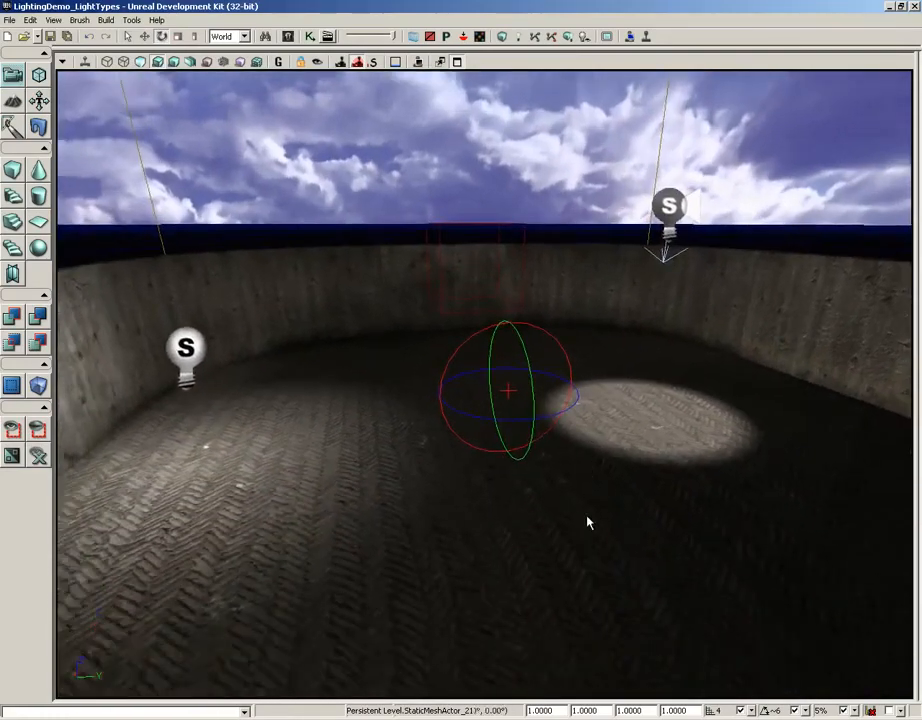
# Inspect the concrete wall and the dark floor areas around the arena under the new sky dome
pyautogui.moveTo(587, 516); pyautogui.dragTo(520, 315, button='right')
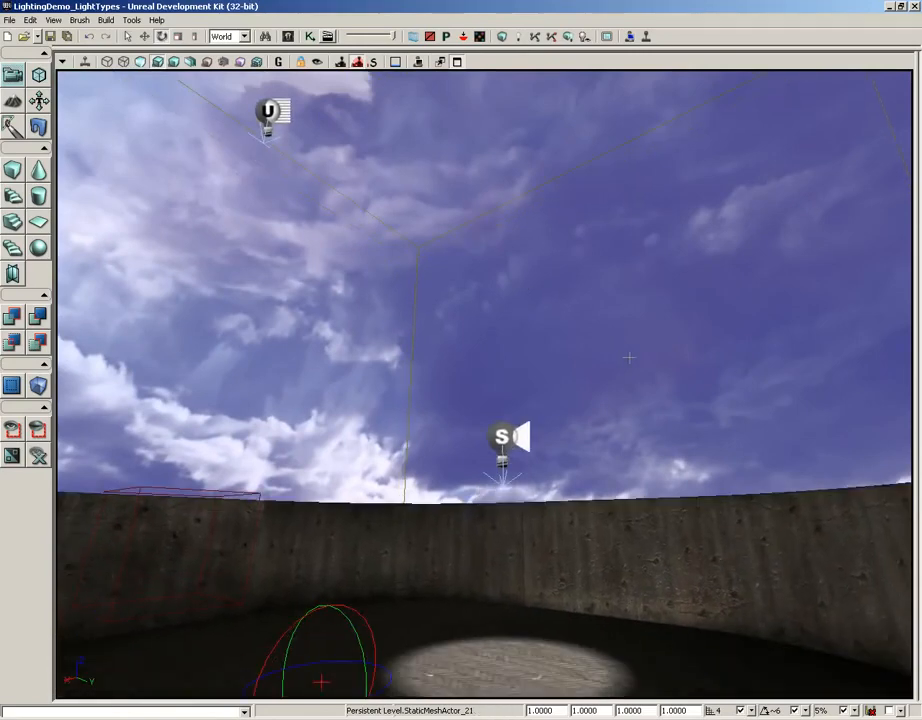
pyautogui.moveTo(629, 357); pyautogui.dragTo(727, 454, button='right')
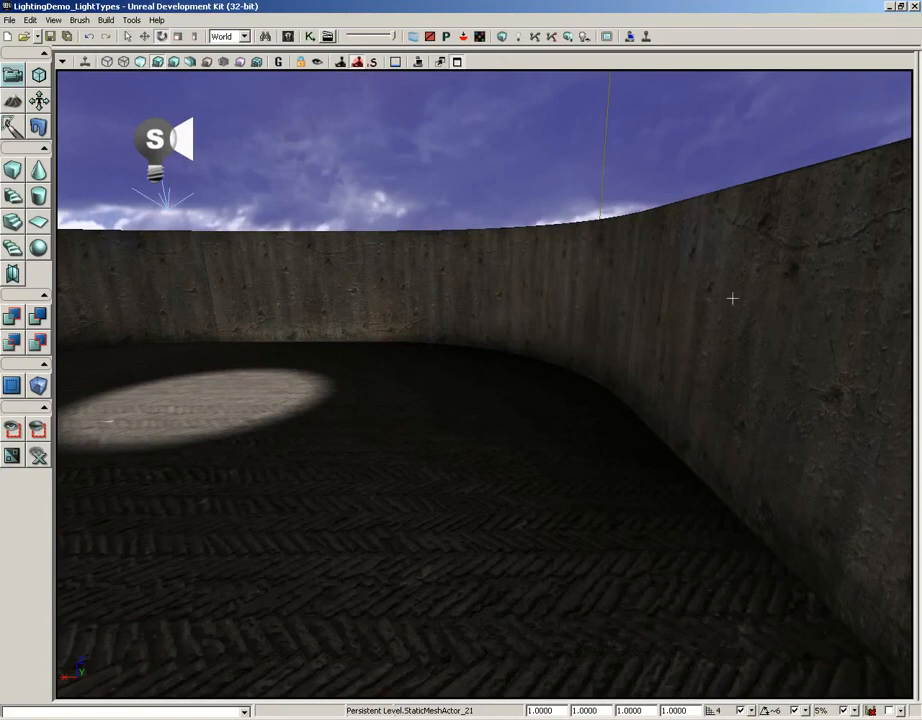
pyautogui.moveTo(571, 347); pyautogui.dragTo(558, 347, button='right')
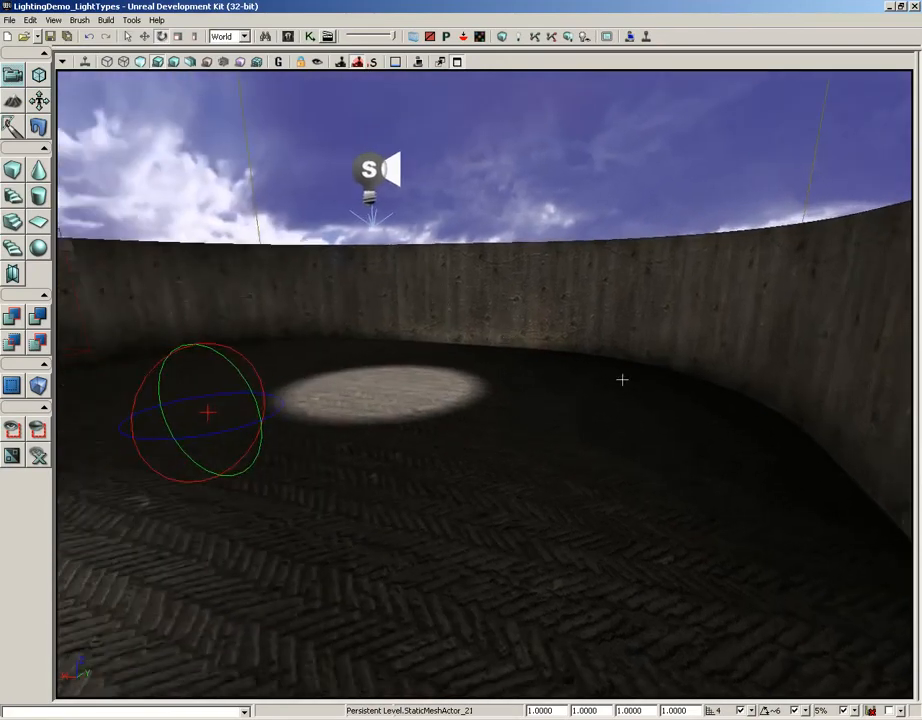
pyautogui.moveTo(622, 379); pyautogui.dragTo(580, 380, button='right')
pyautogui.moveTo(309, 362); pyautogui.dragTo(834, 413, button='right')
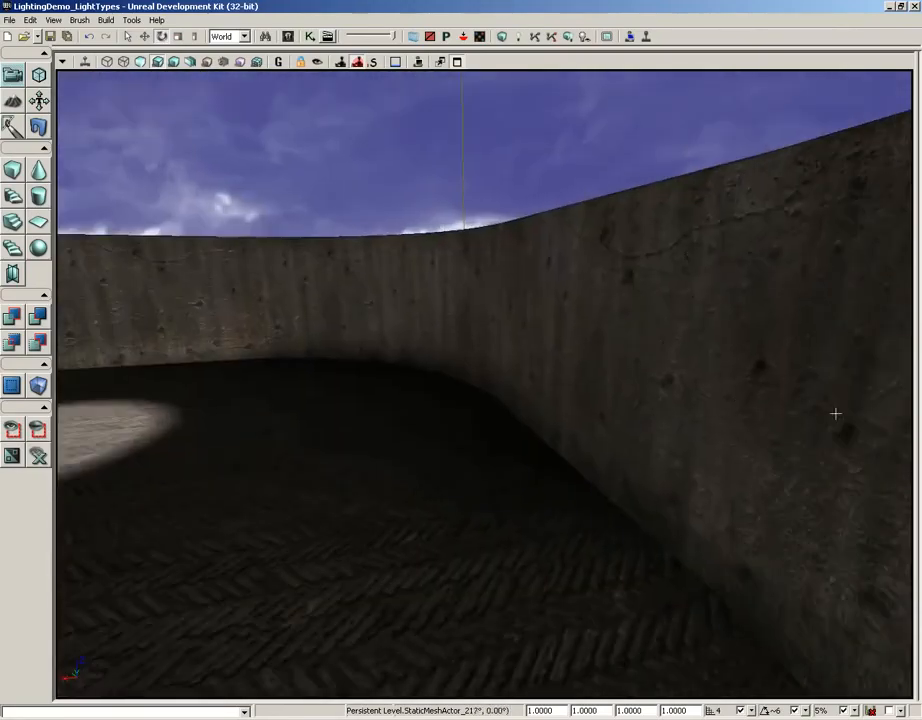
pyautogui.moveTo(545, 472); pyautogui.dragTo(173, 384, button='right')
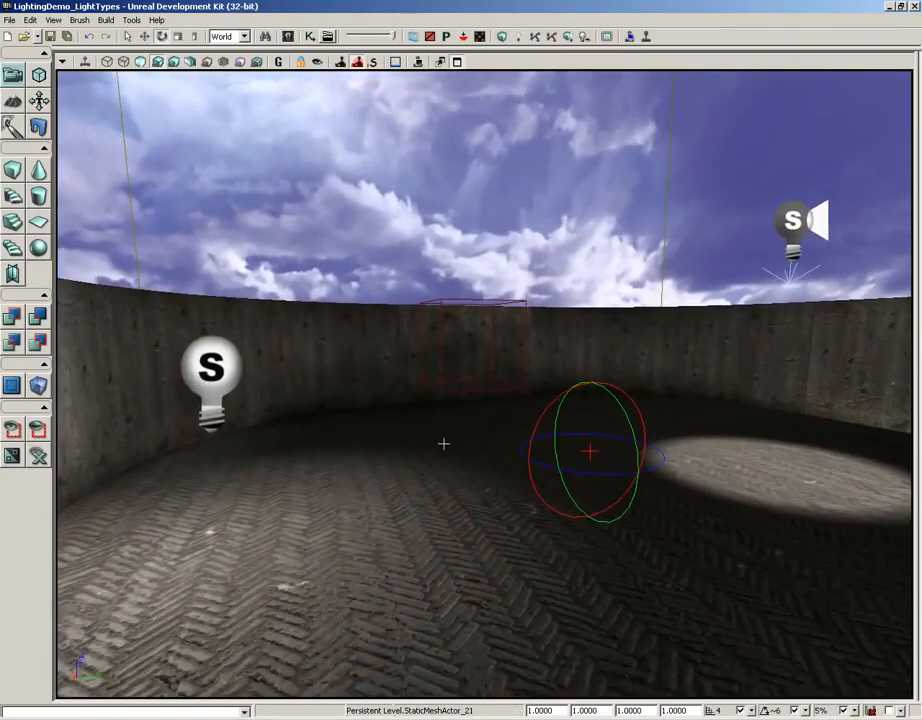